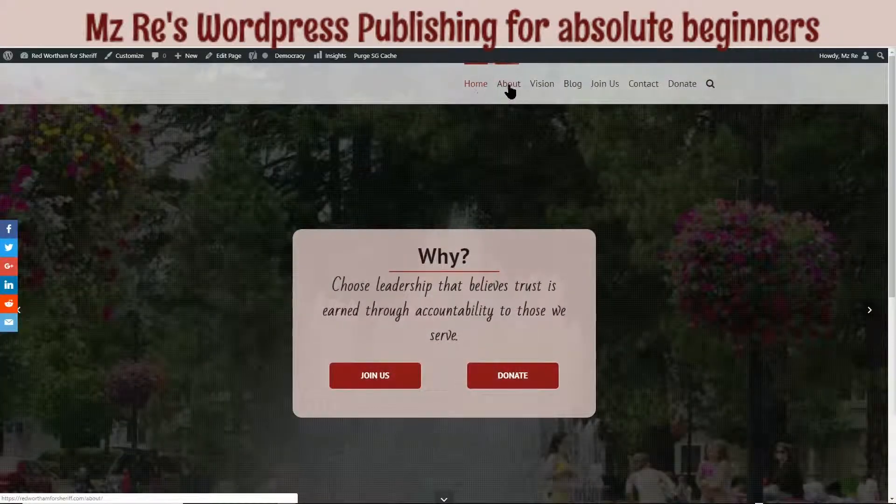
# - View the site's About page and Blog page, and open the post "New Post for Tutorial"
pyautogui.click(510, 88)
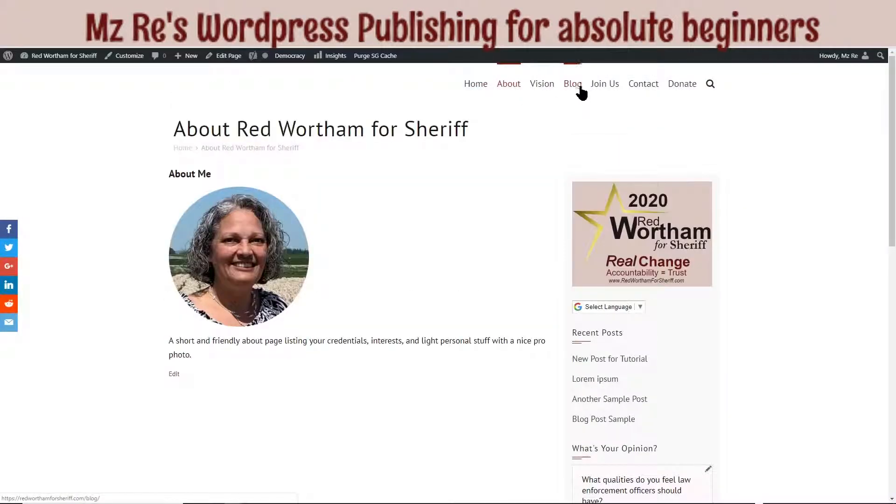
pyautogui.click(577, 86)
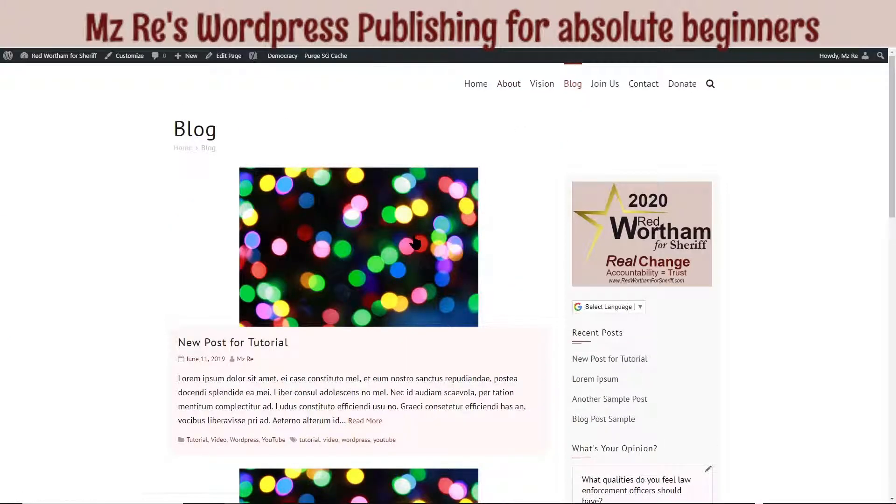
pyautogui.click(416, 243)
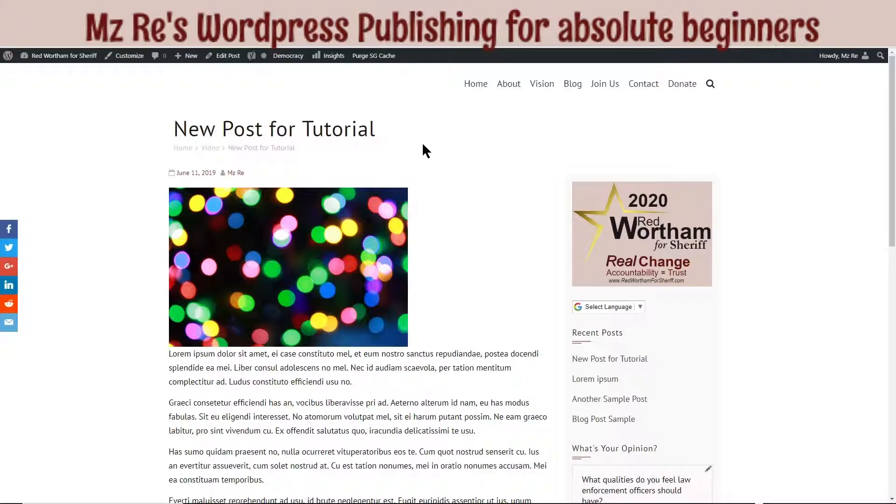
# - Open the "New Post for Tutorial" post for editing, and return to the site's home page
pyautogui.click(231, 62)
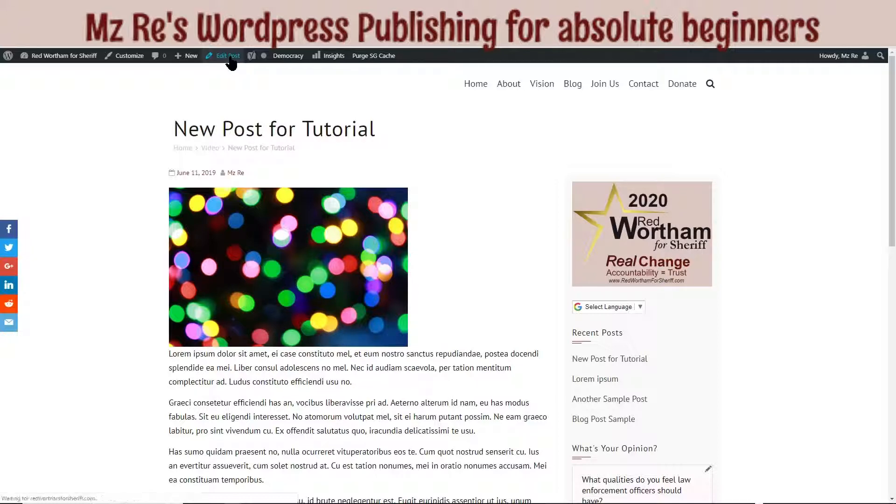
pyautogui.click(64, 65)
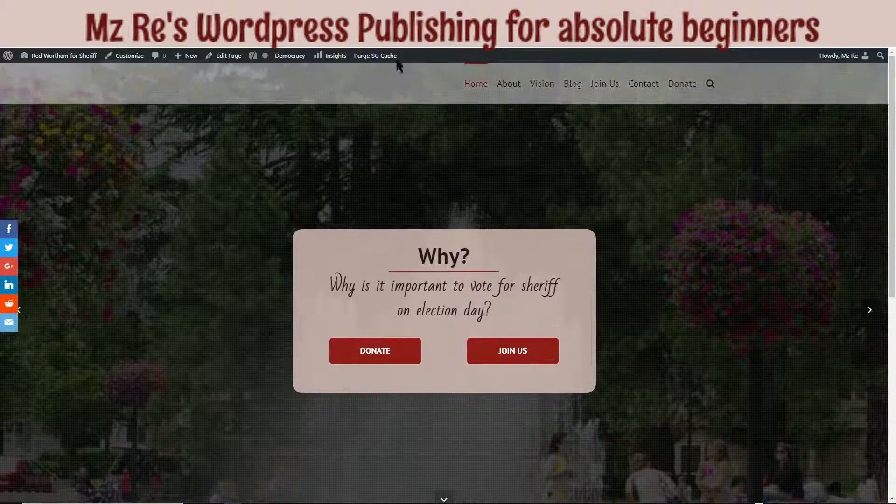
# - Go to the site's admin dashboard and open the list of all pages
pyautogui.moveTo(56, 55)
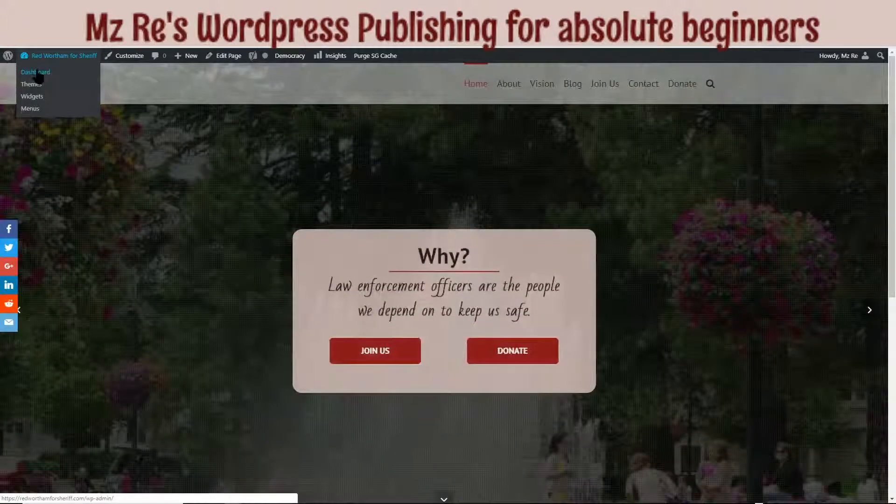
pyautogui.click(35, 74)
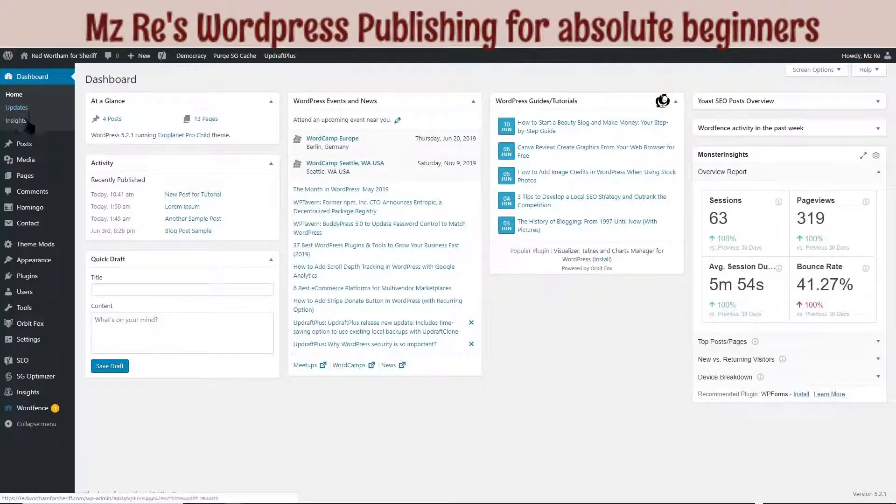
pyautogui.moveTo(27, 148)
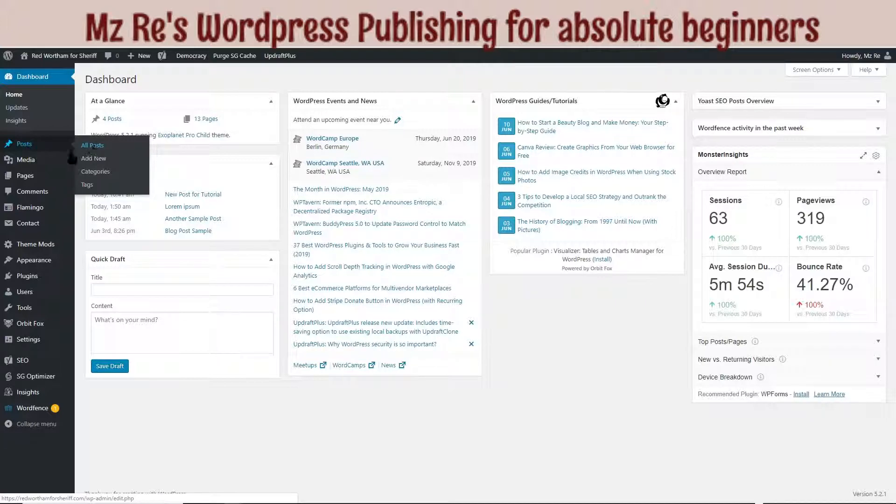
pyautogui.moveTo(25, 183)
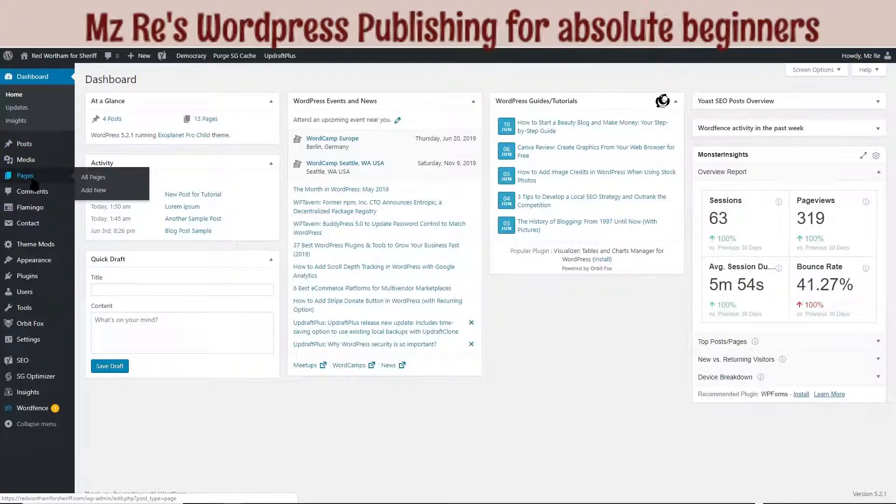
pyautogui.click(95, 180)
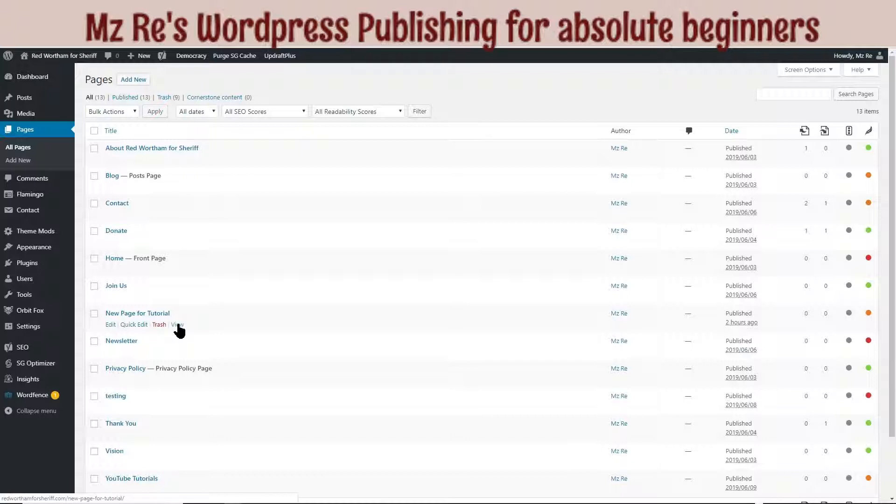
# - Check the quick edit options of "New Page for Tutorial", cancel them, and open that page for full editing
pyautogui.click(133, 325)
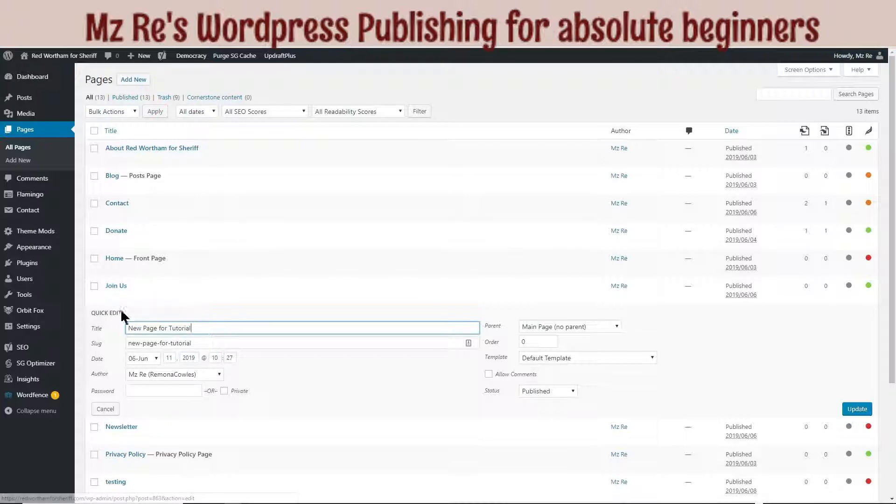
pyautogui.click(106, 409)
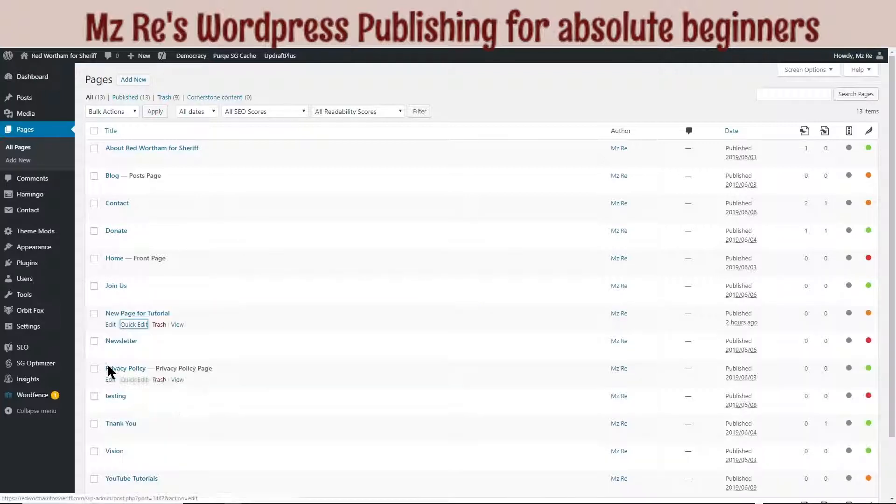
pyautogui.click(108, 326)
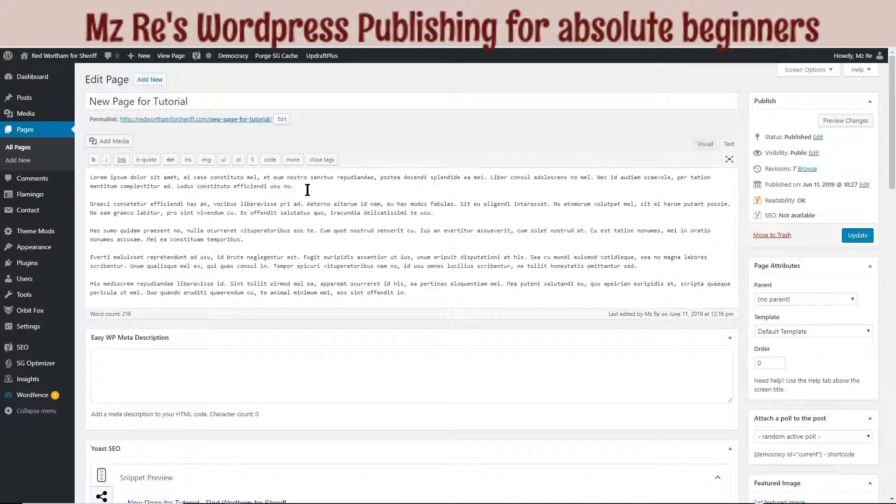
# - Switch the page's content editor from text mode to visual mode and clear the text selection
pyautogui.moveTo(294, 186); pyautogui.dragTo(91, 179)
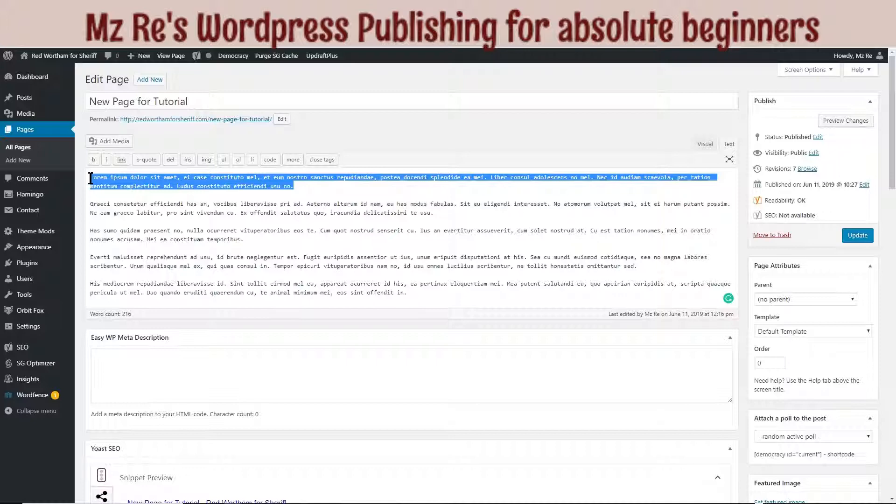
pyautogui.click(705, 149)
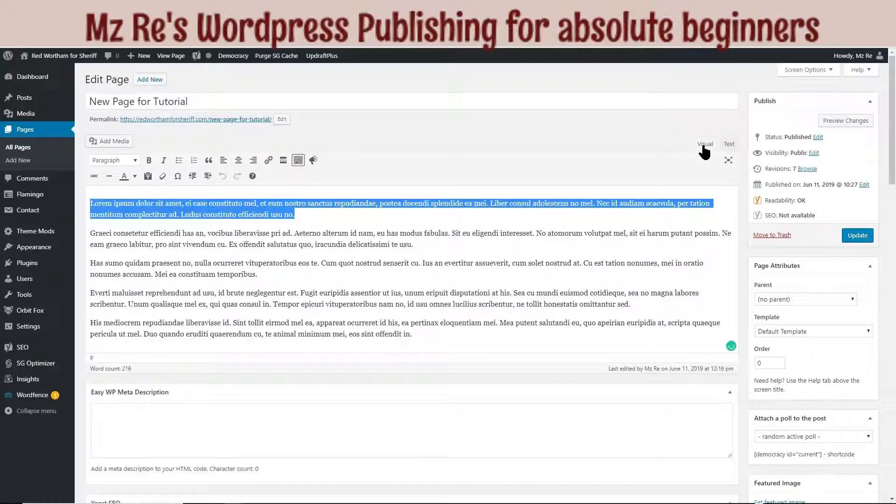
pyautogui.click(316, 241)
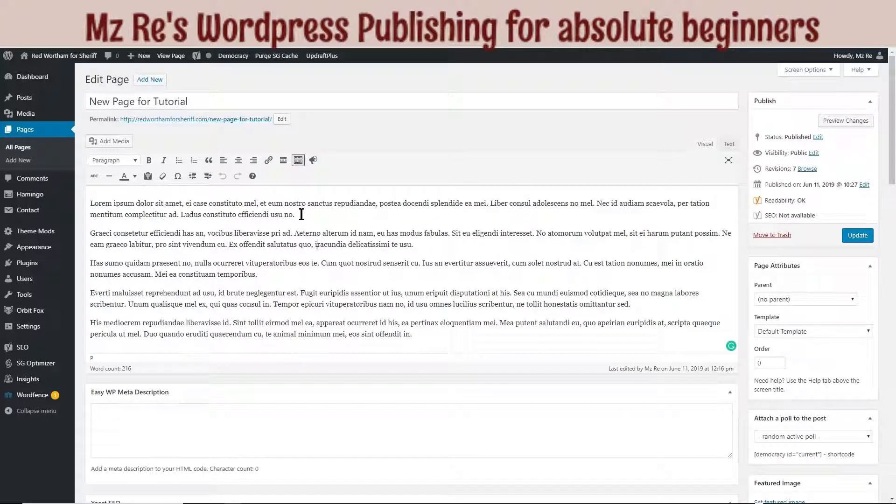
# - Make the opening phrase "Lorem ipsum dolor sit amet," of the first paragraph bold
pyautogui.click(90, 203)
pyautogui.moveTo(184, 204); pyautogui.dragTo(91, 208)
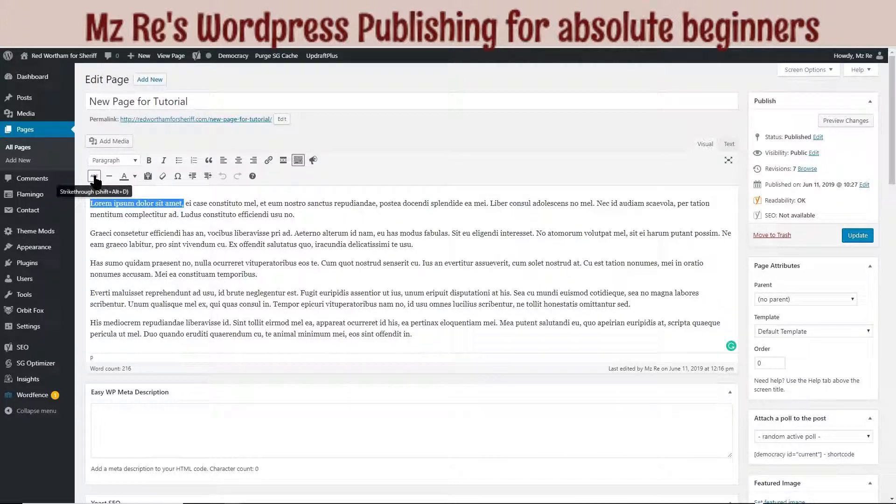
pyautogui.click(297, 161)
pyautogui.click(297, 161)
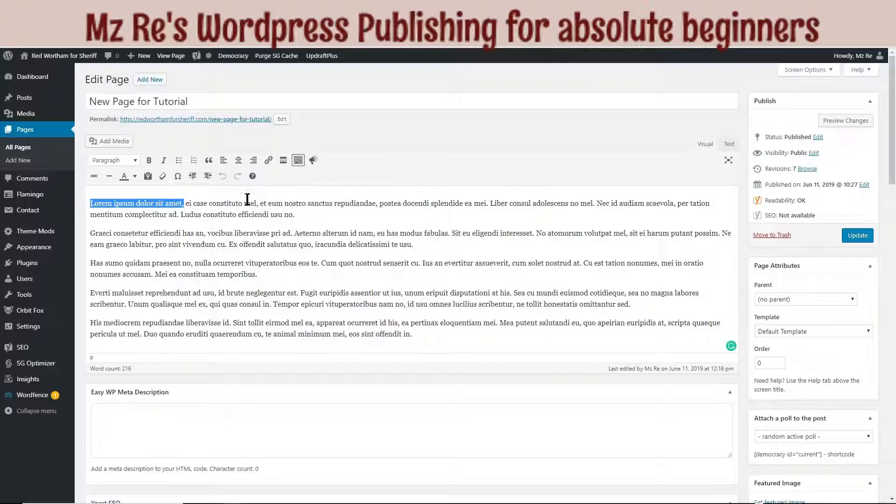
pyautogui.click(149, 161)
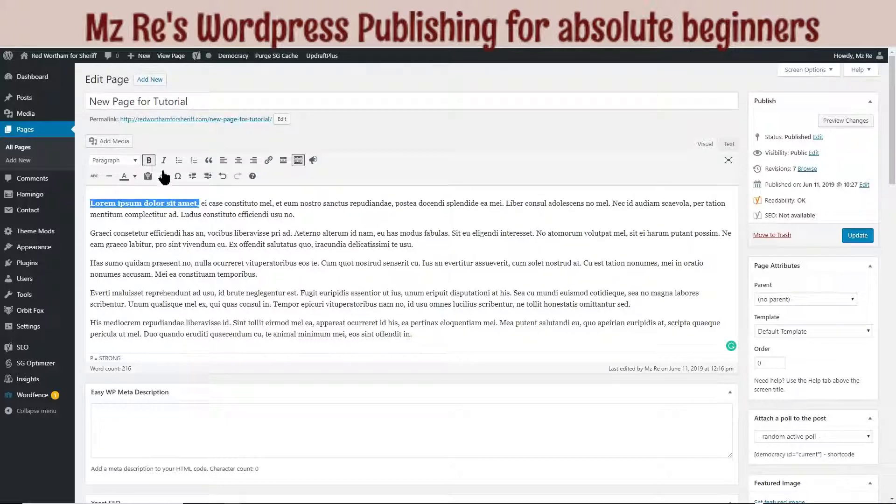
# - Italicize "ei case constituto mel," and strike through "et eum nostro sanctus repudiandae," in the first paragraph
pyautogui.click(203, 204)
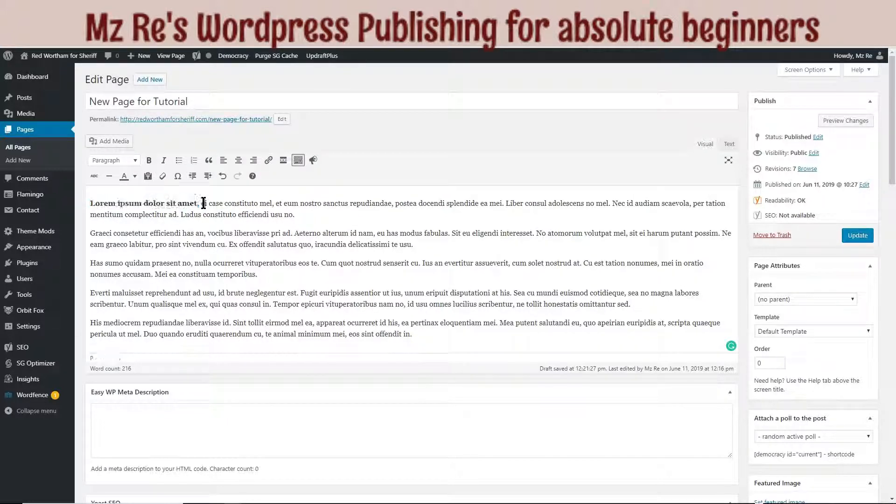
pyautogui.moveTo(204, 204); pyautogui.dragTo(274, 205)
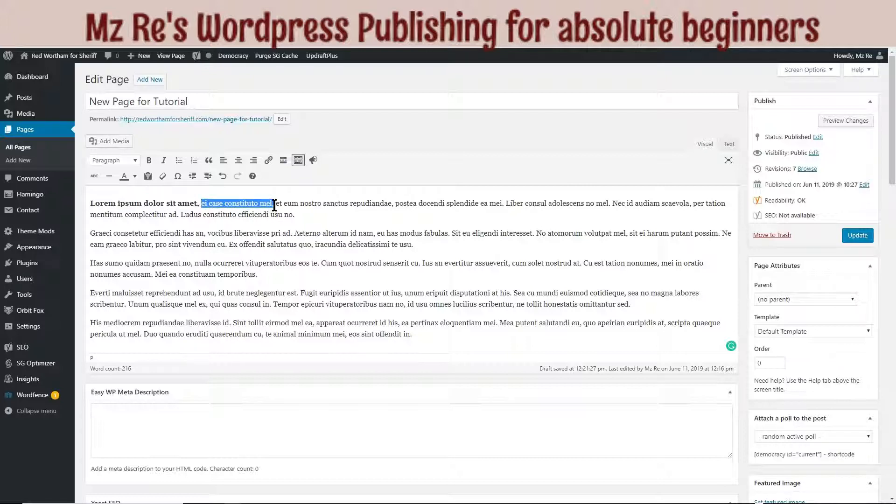
pyautogui.click(165, 161)
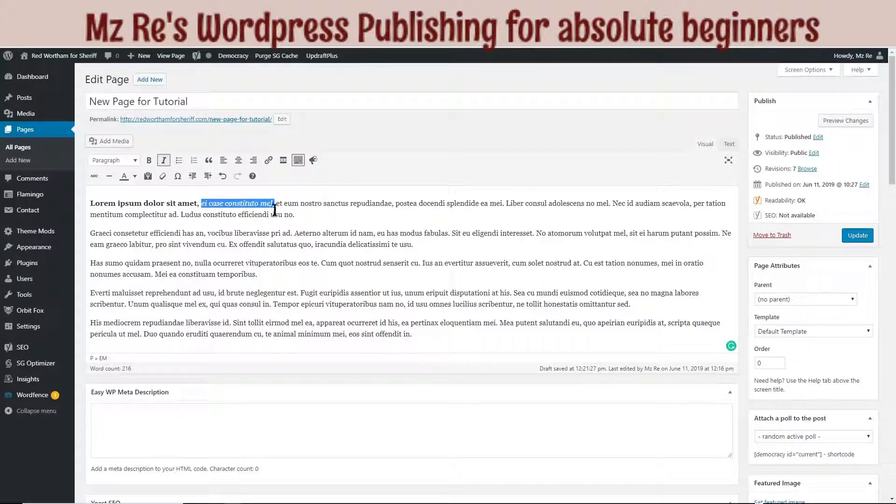
pyautogui.moveTo(277, 205); pyautogui.dragTo(395, 206)
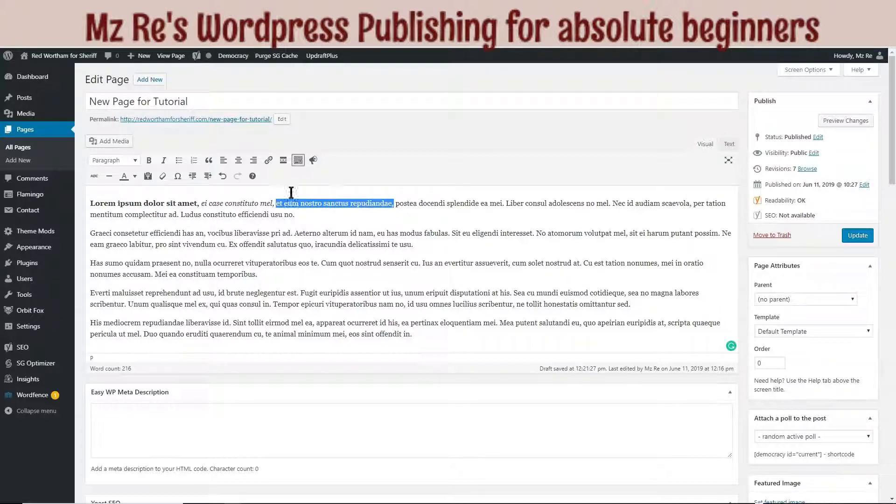
pyautogui.click(95, 179)
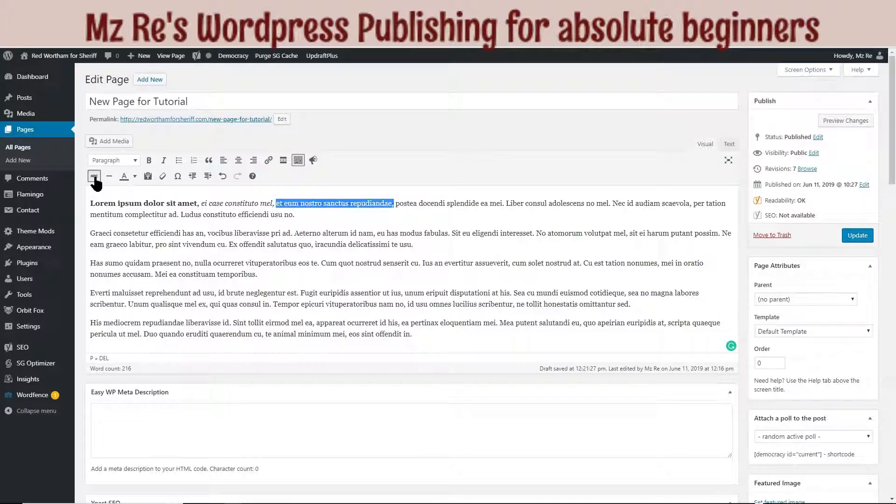
# - Select "postea docendi splendide ea mei." and look at the custom text color settings without applying a color
pyautogui.moveTo(395, 204); pyautogui.dragTo(504, 205)
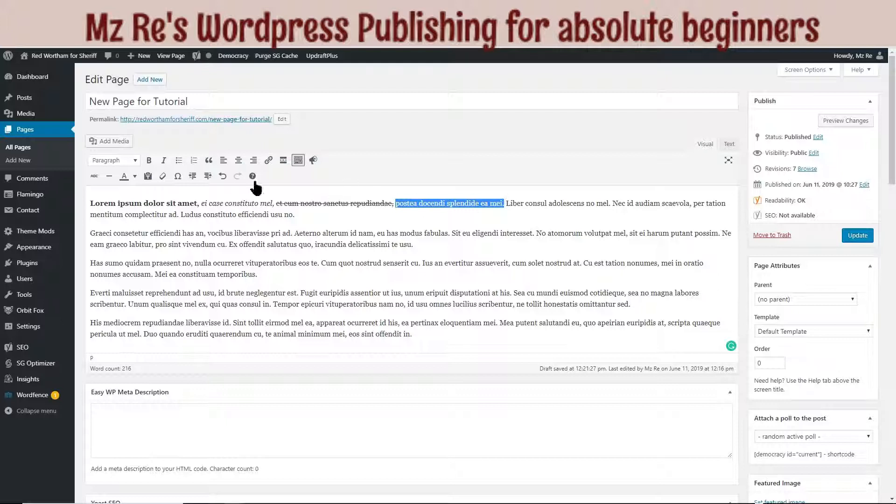
pyautogui.click(135, 176)
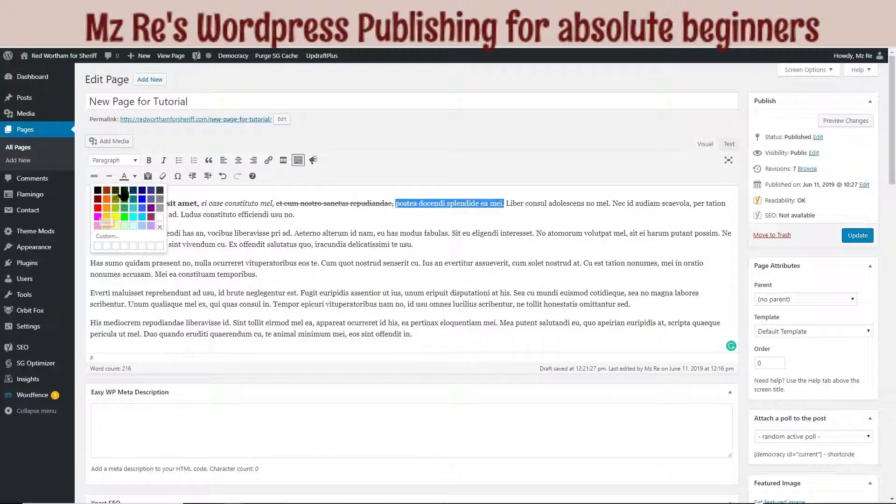
pyautogui.click(111, 239)
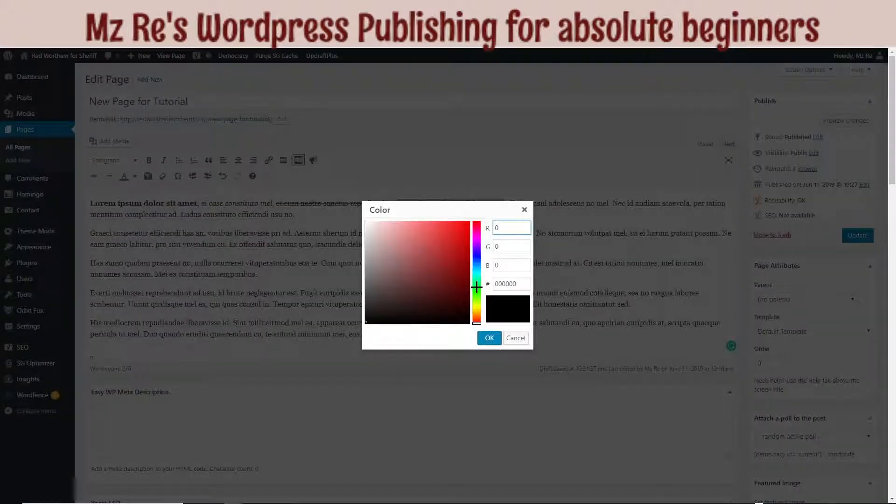
pyautogui.doubleClick(519, 283)
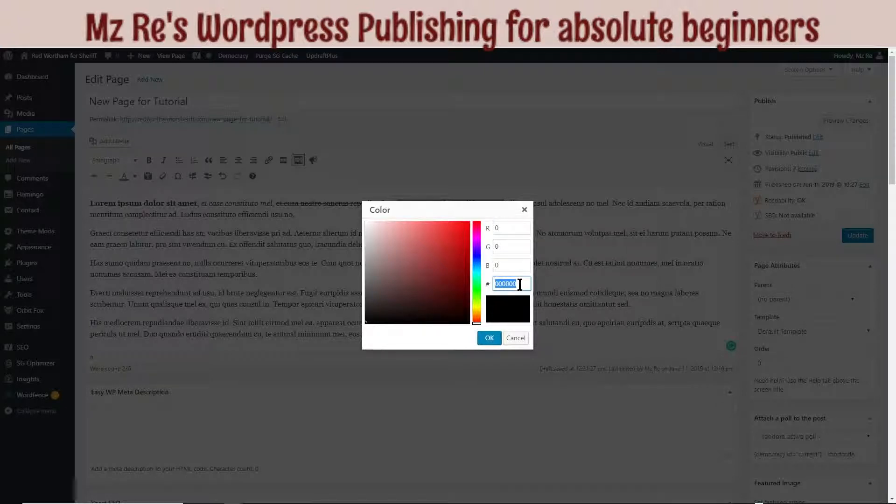
pyautogui.click(515, 338)
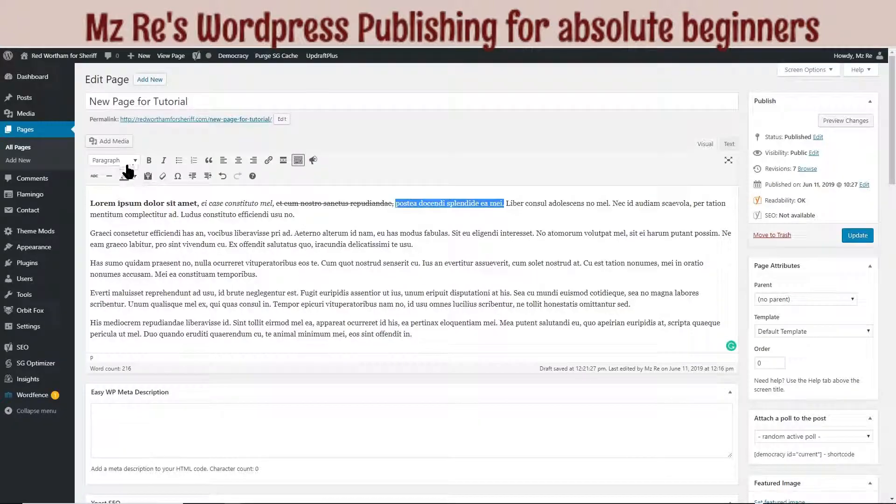
# - Set the text color of the selected phrase "postea docendi splendide ea mei." to red
pyautogui.click(135, 176)
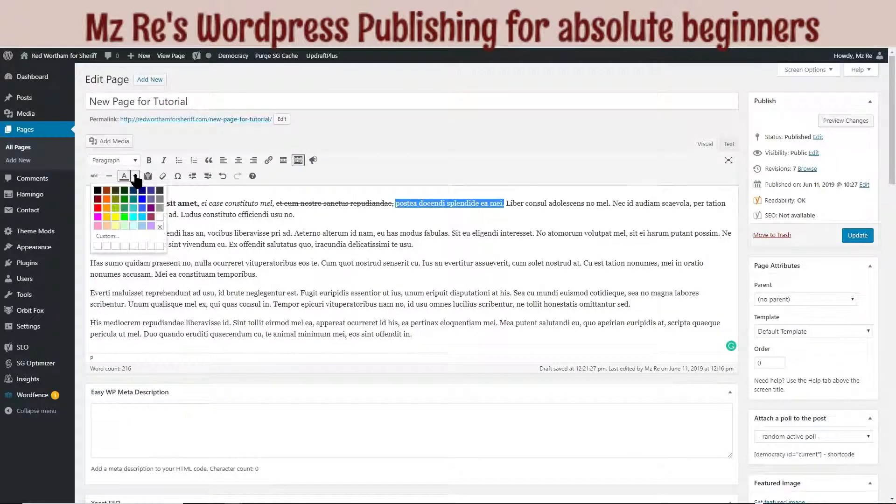
pyautogui.click(98, 207)
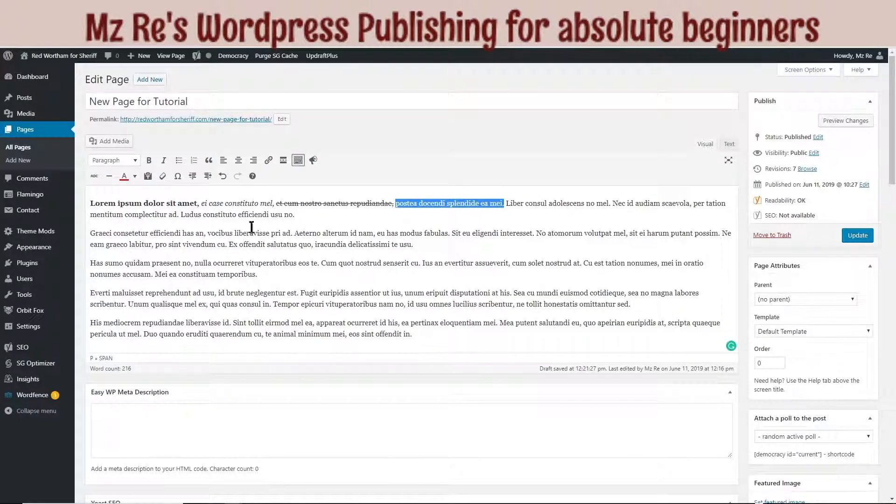
pyautogui.click(372, 219)
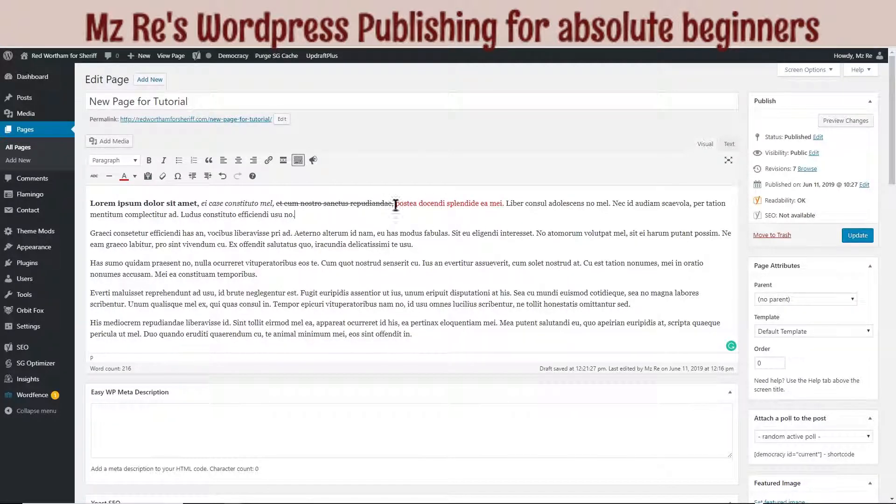
# - Apply strikethrough to the red phrase "postea docendi splendide ea mei." in the first paragraph
pyautogui.moveTo(505, 204); pyautogui.dragTo(395, 203)
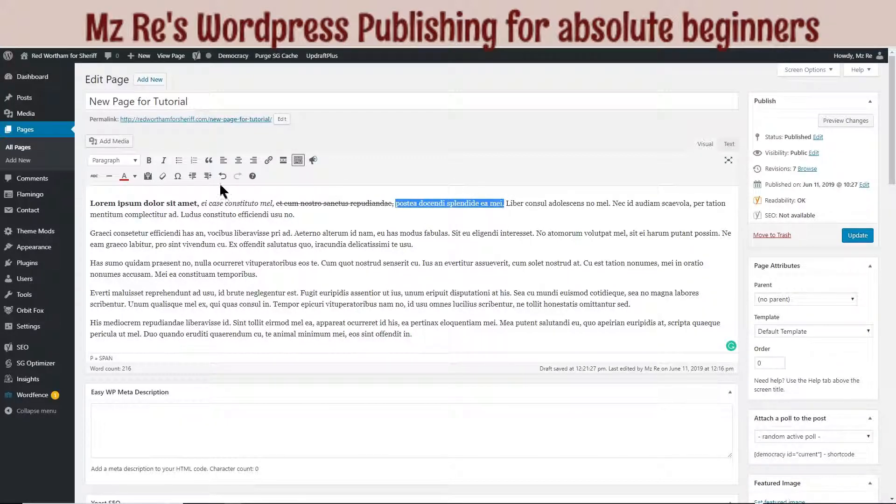
pyautogui.click(95, 178)
pyautogui.click(409, 229)
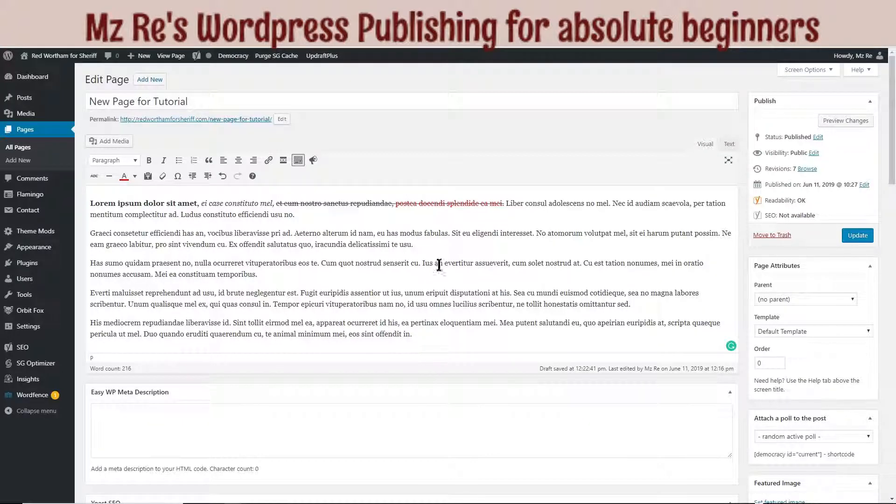
# - Update the page to save the text formatting changes
pyautogui.moveTo(423, 335); pyautogui.dragTo(89, 194)
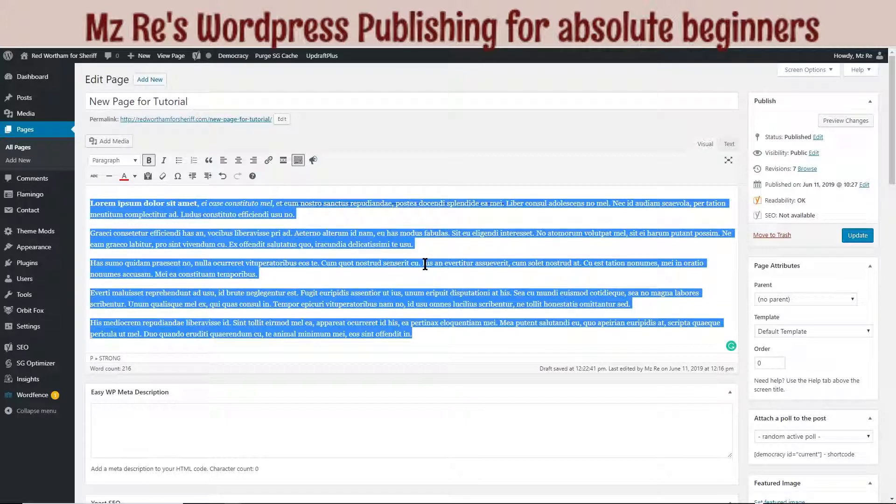
pyautogui.click(622, 246)
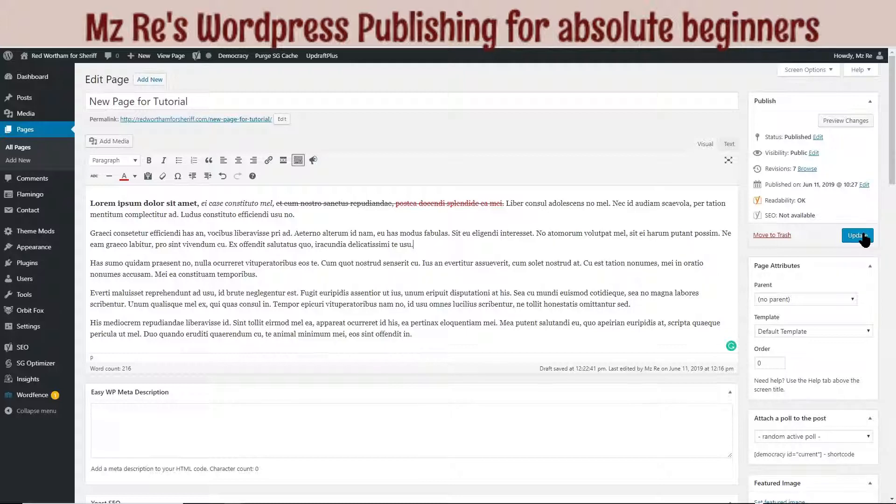
pyautogui.click(863, 239)
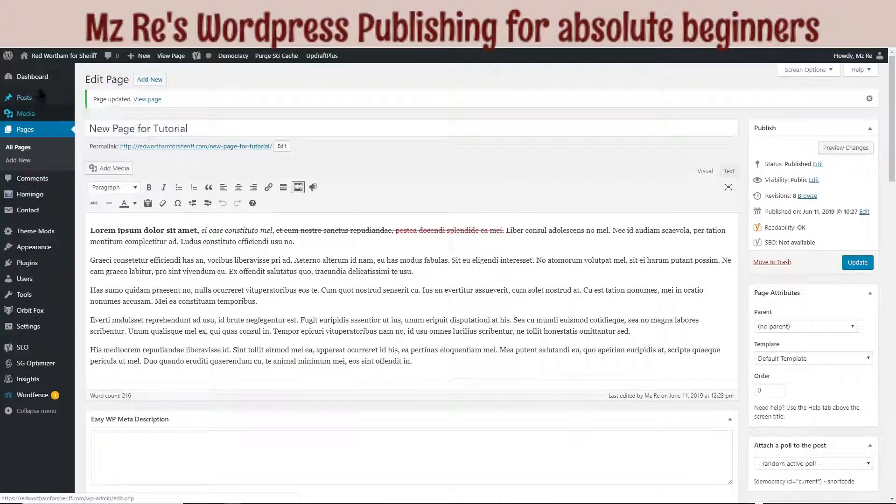
# - Open the theme customizer and look at the site-wide Colors settings, returning to the section list
pyautogui.moveTo(34, 257)
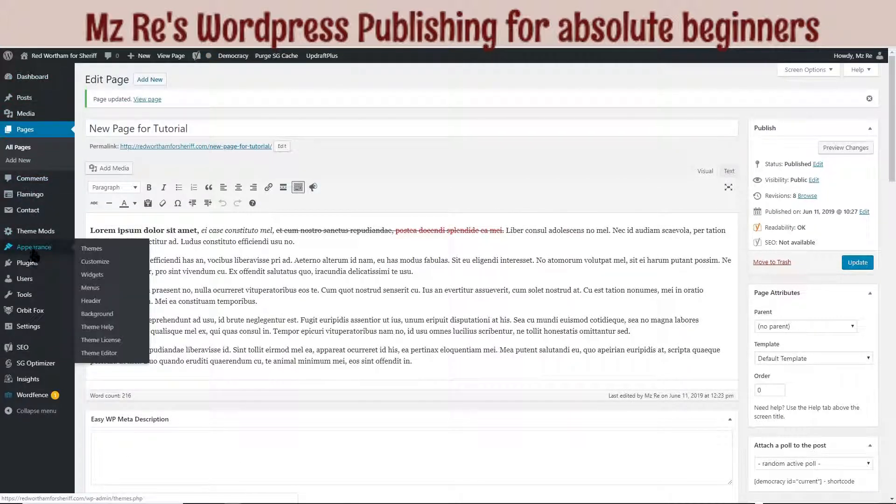
pyautogui.click(95, 263)
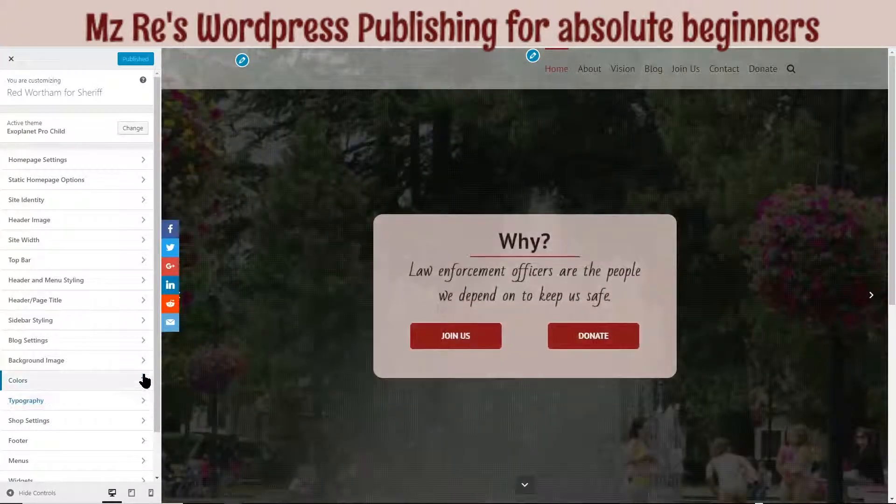
pyautogui.click(144, 384)
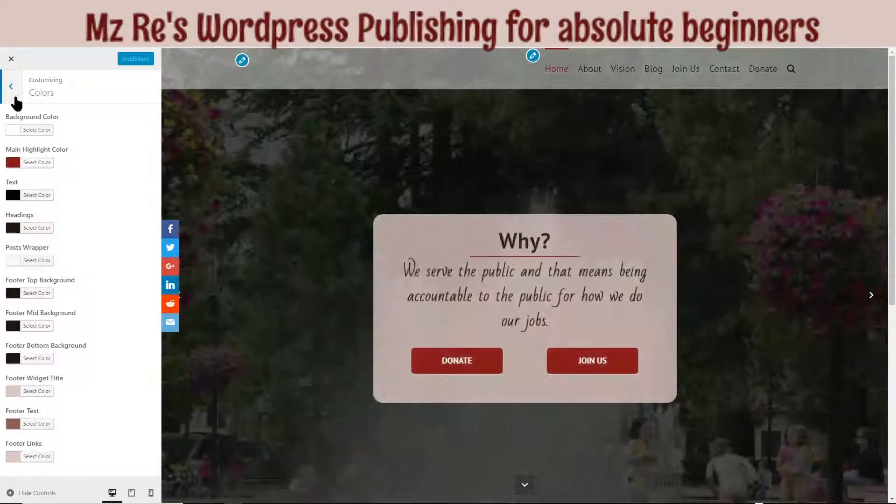
pyautogui.click(10, 86)
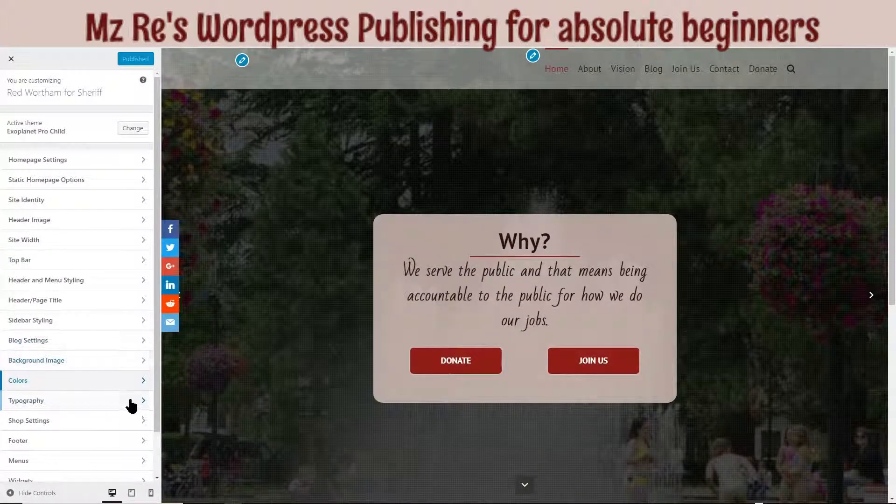
# - Review the Typography font and size settings from Header to Footer, and close the customizer to return to the page editor
pyautogui.click(143, 403)
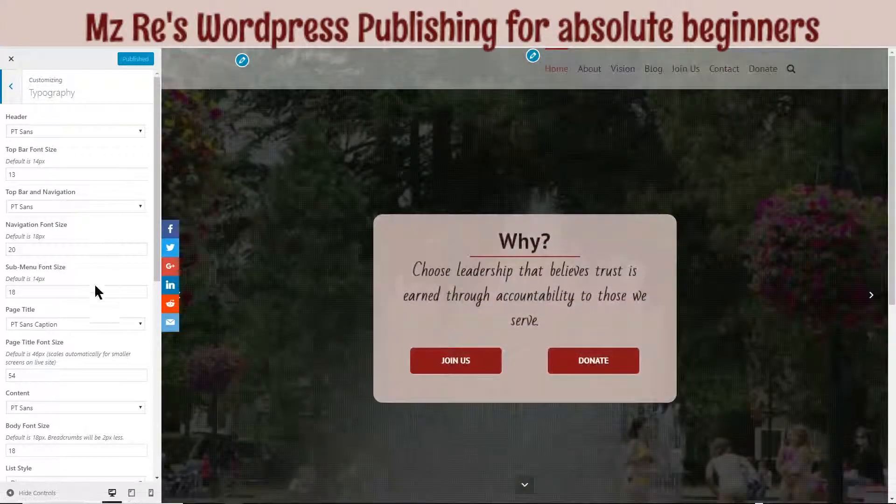
pyautogui.scroll(-4, 94, 308)
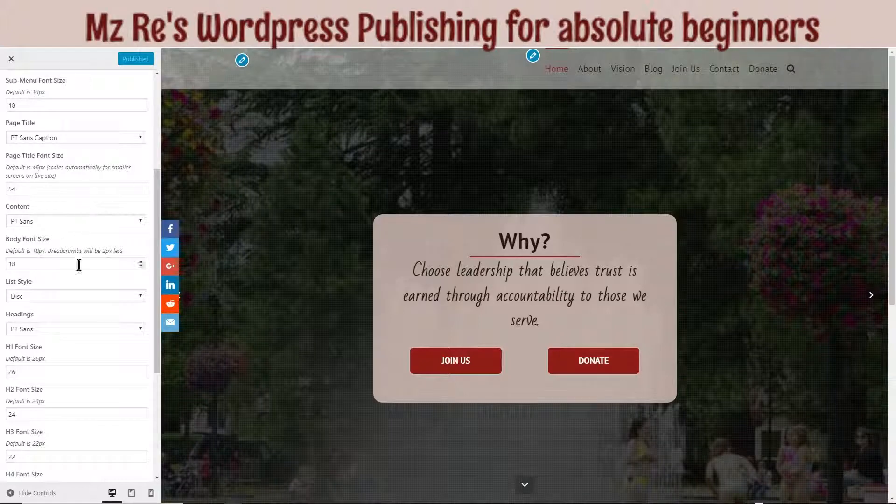
pyautogui.scroll(-4, 79, 322)
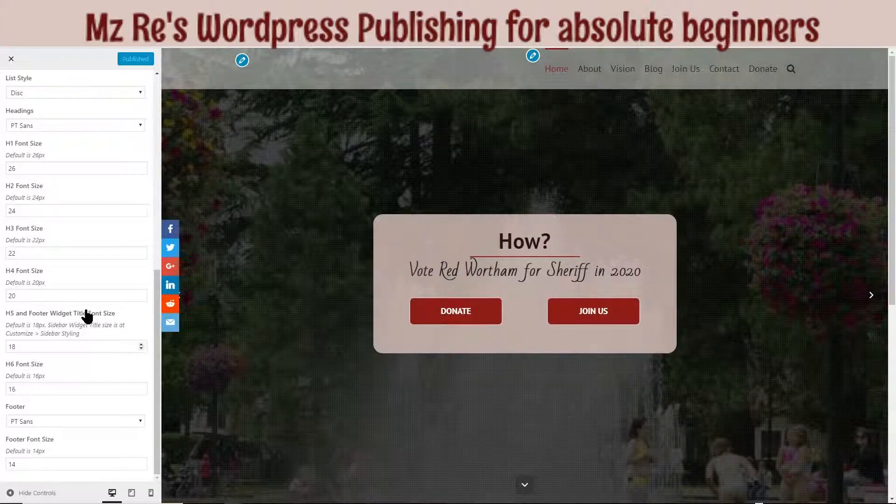
pyautogui.scroll(8, 86, 317)
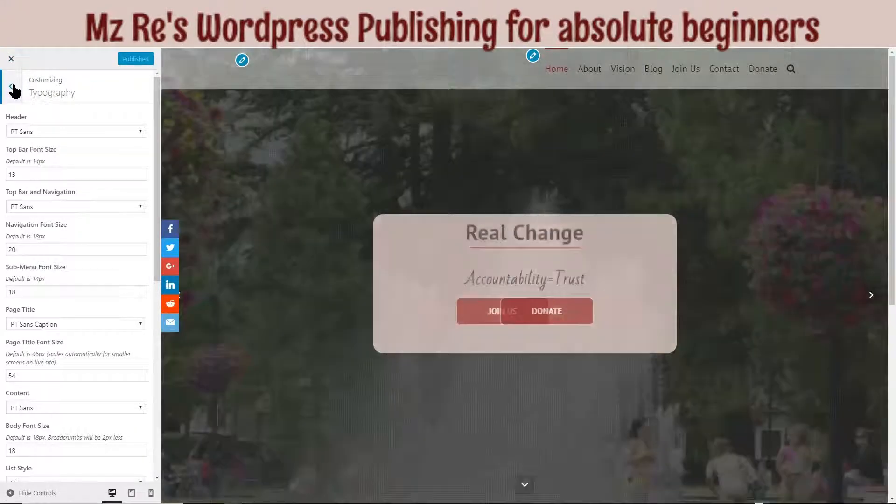
pyautogui.click(12, 86)
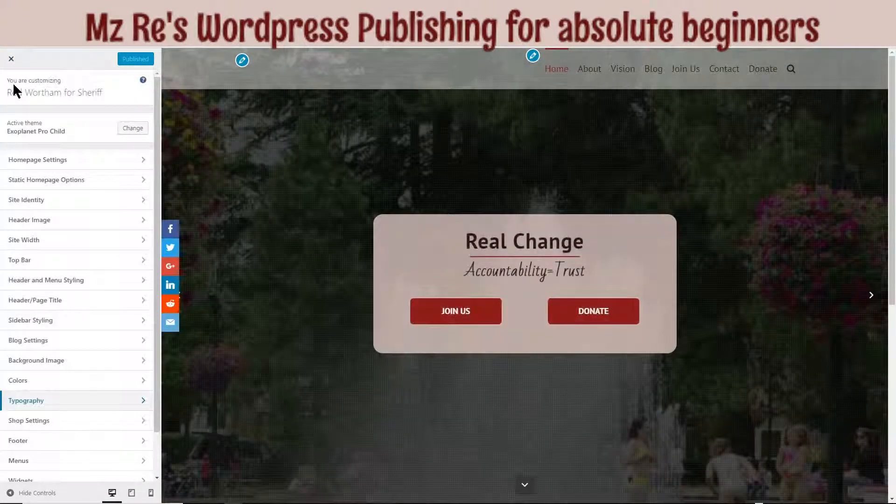
pyautogui.click(12, 65)
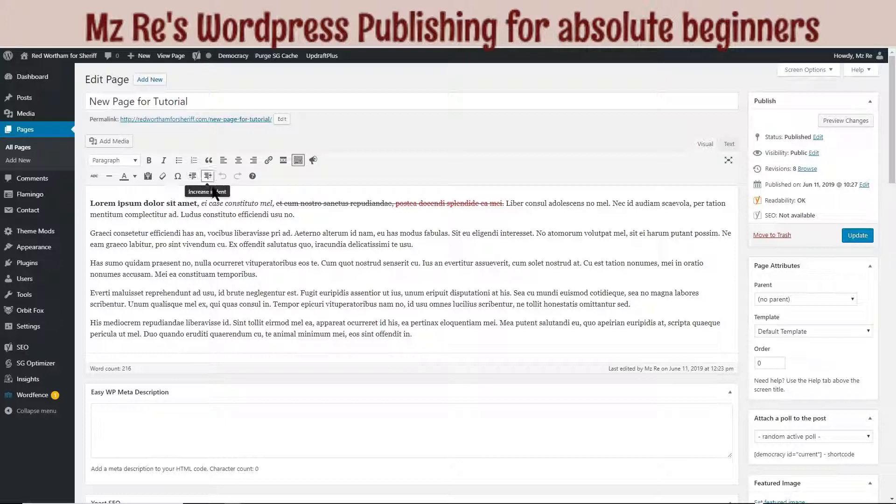
# - Indent the second paragraph, starting "Graeci consetetur", by three levels
pyautogui.moveTo(417, 244); pyautogui.dragTo(91, 234)
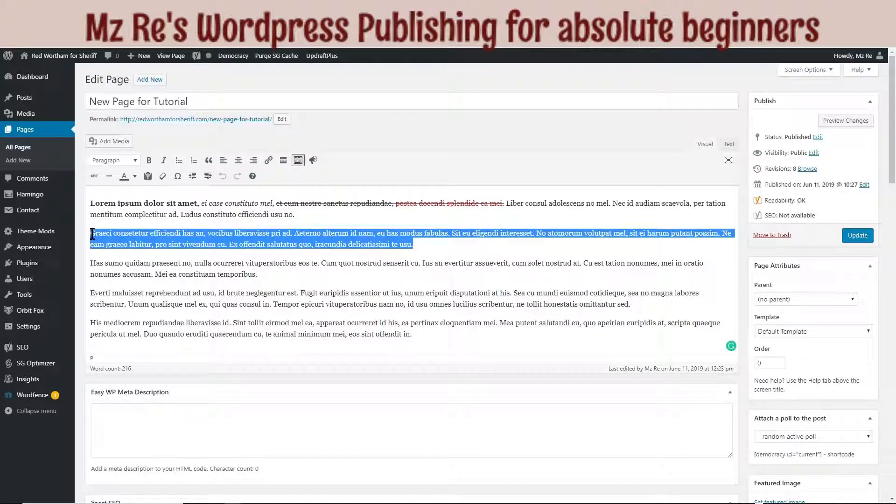
pyautogui.click(208, 177)
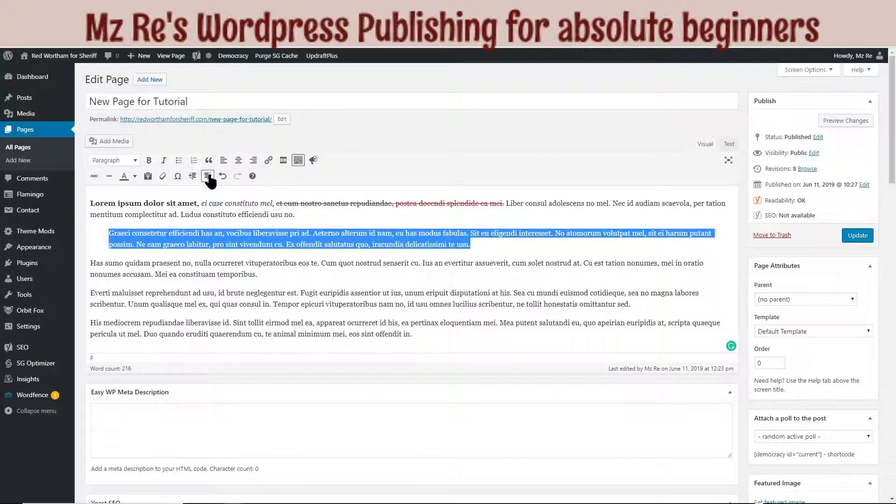
pyautogui.click(208, 177)
pyautogui.click(208, 177)
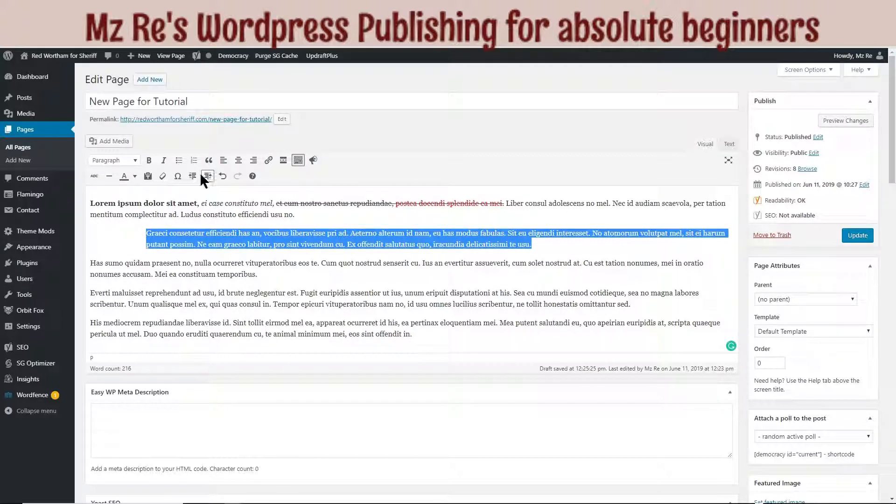
# - Decrease the indent of the "Graeci consetetur" paragraph by two levels and deselect it
pyautogui.click(193, 178)
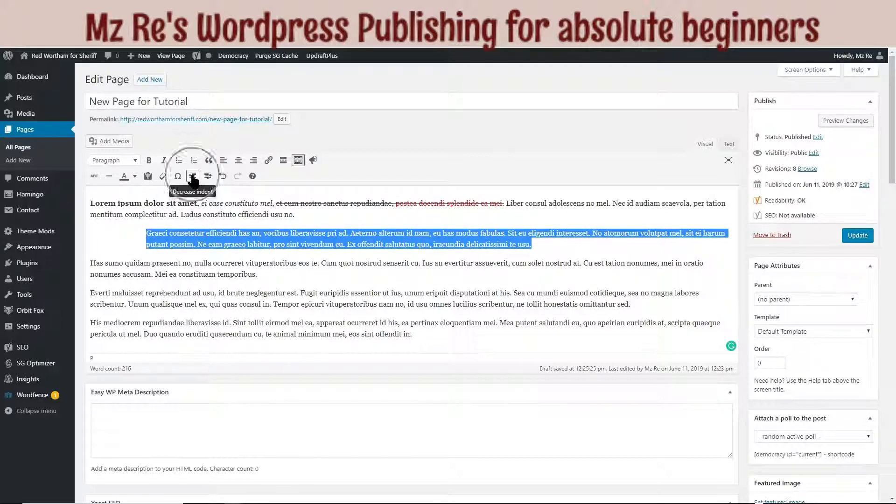
pyautogui.click(193, 177)
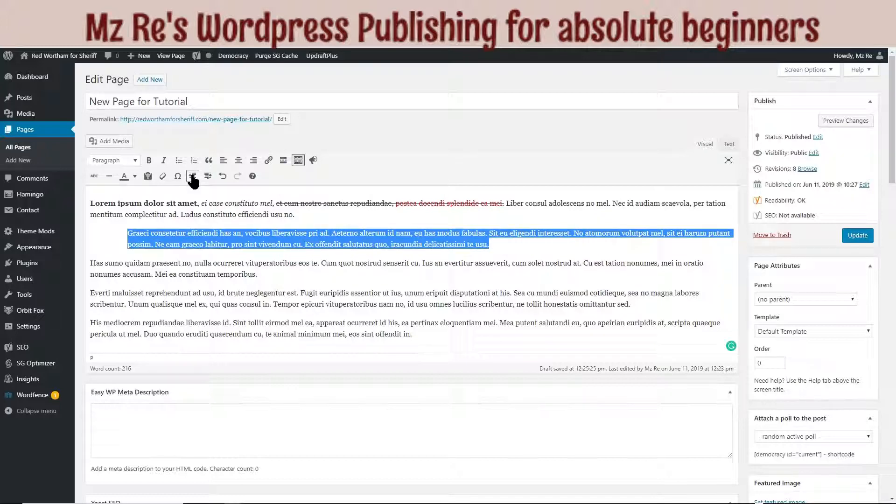
pyautogui.click(193, 177)
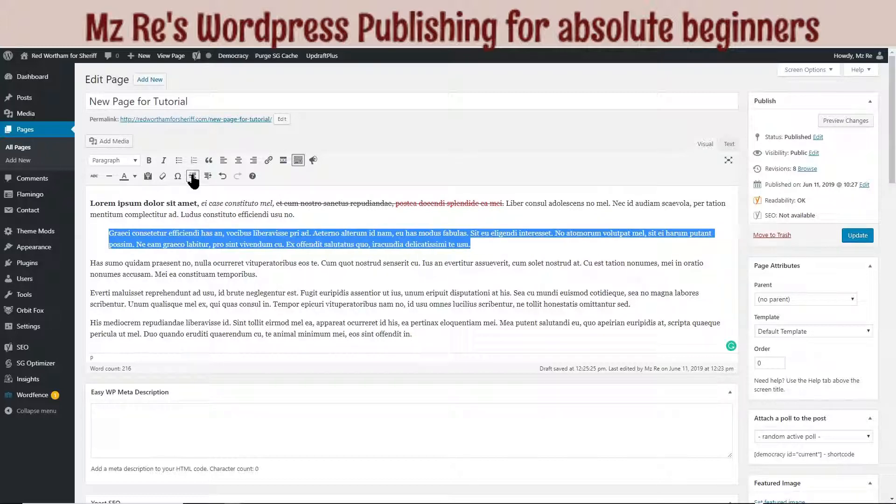
pyautogui.click(229, 215)
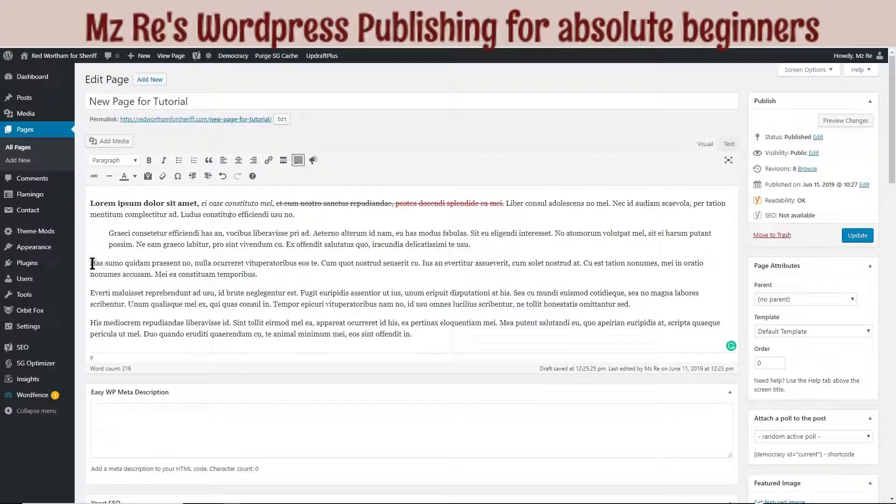
# - Format the third paragraph, starting "Has sumo quidam", as a blockquote
pyautogui.moveTo(90, 262); pyautogui.dragTo(263, 280)
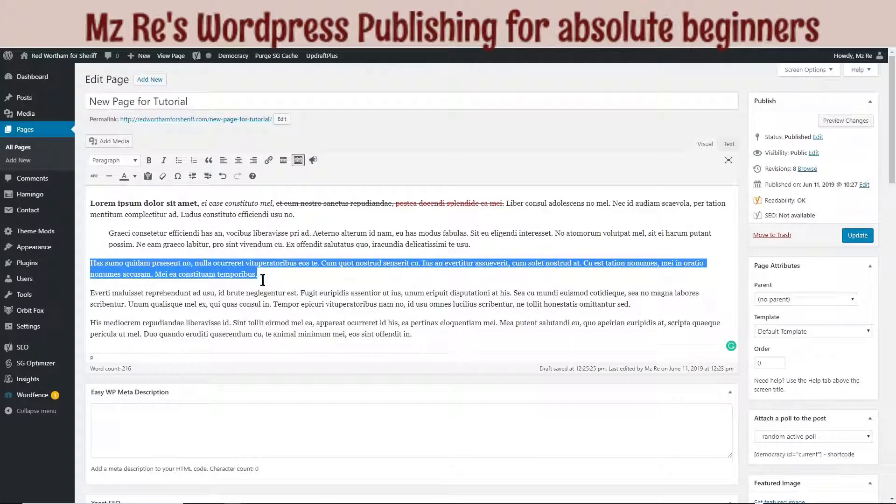
pyautogui.click(209, 161)
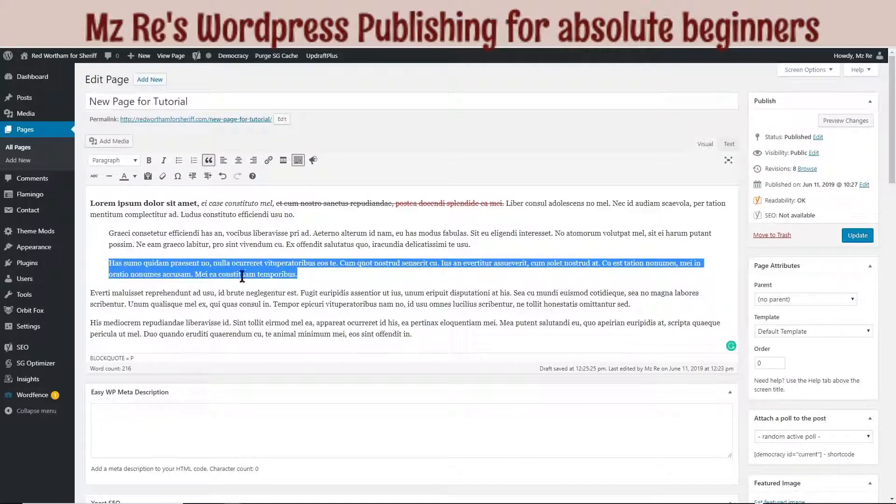
pyautogui.click(299, 310)
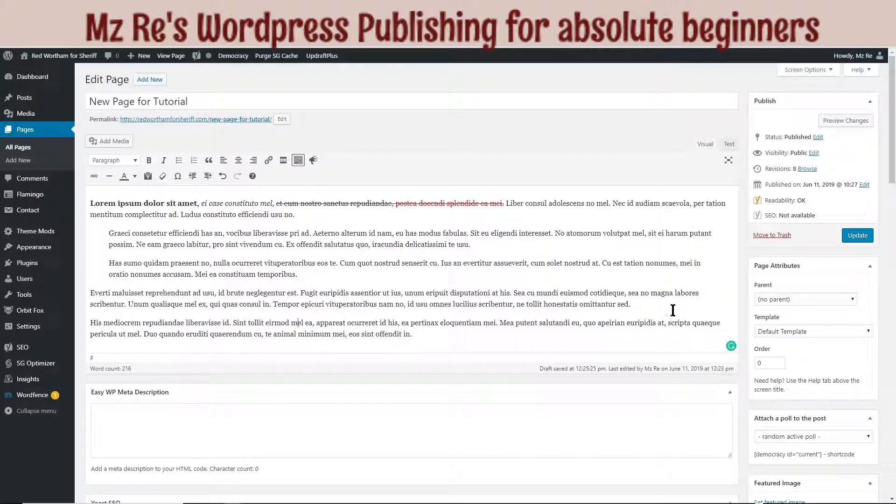
# - Add the separate lines "List", "One", "Two" and "Three" below the paragraph starting "Everti maluisset"
pyautogui.click(643, 306)
pyautogui.press('Return')
pyautogui.write('L')
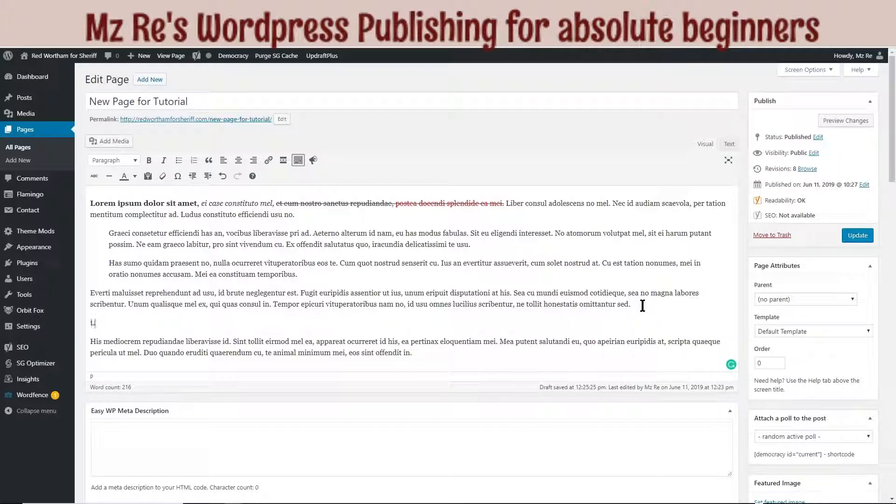
pyautogui.write('ist')
pyautogui.press('Return')
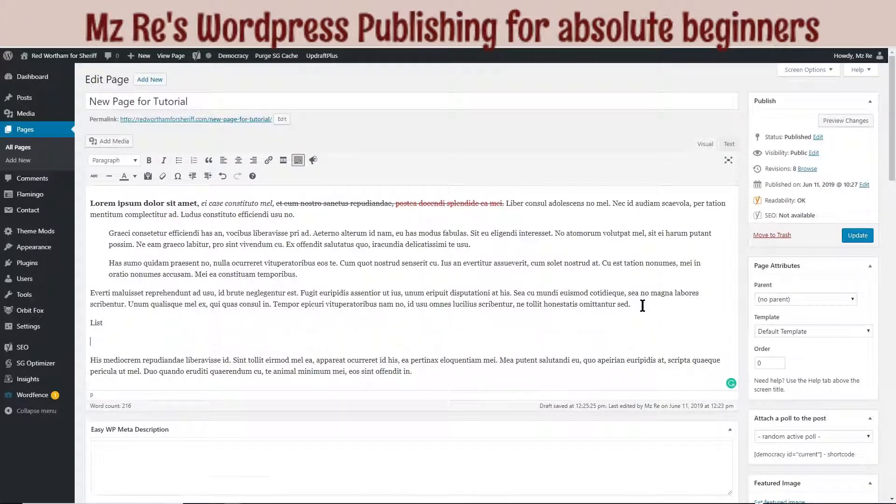
pyautogui.write('One')
pyautogui.press('Return')
pyautogui.write('Two')
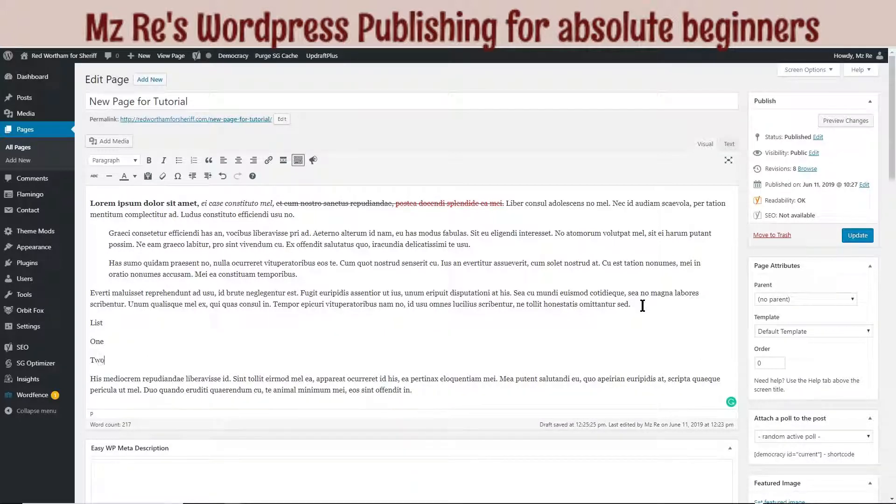
pyautogui.press('Return')
pyautogui.write('Thr')
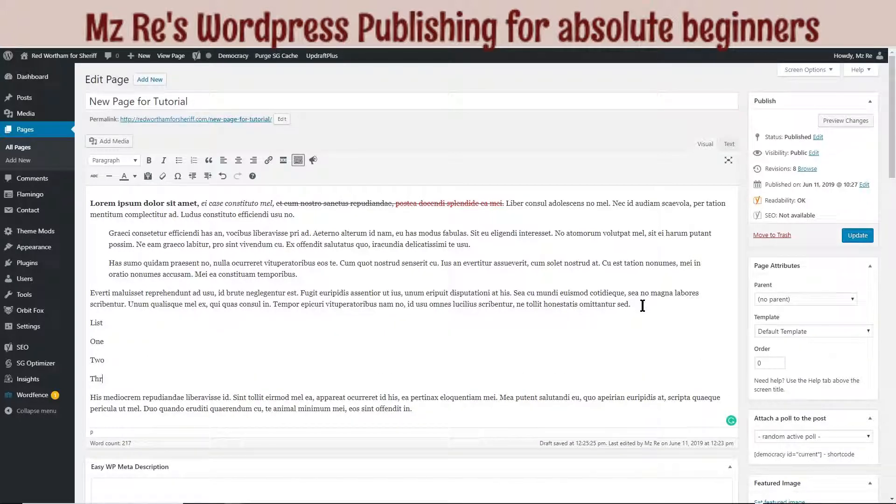
pyautogui.write('ee')
# - Add a colon after the word "List" above the three items
pyautogui.moveTo(111, 379); pyautogui.dragTo(87, 345)
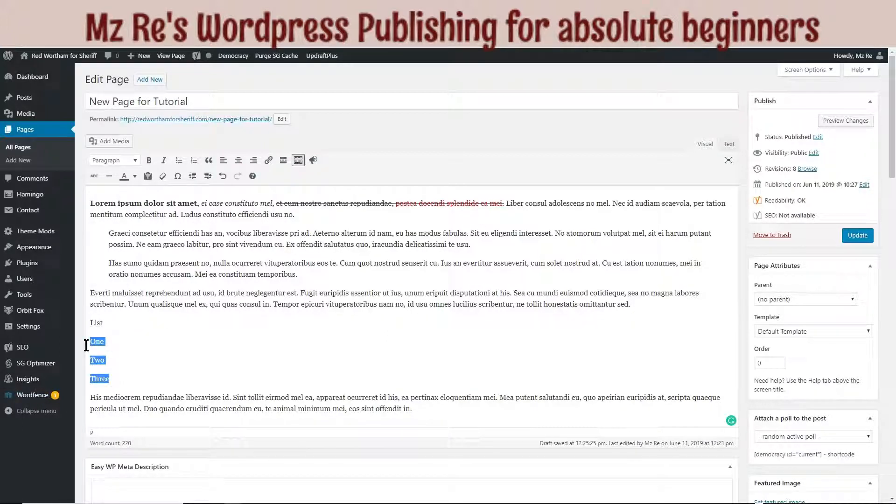
pyautogui.click(112, 323)
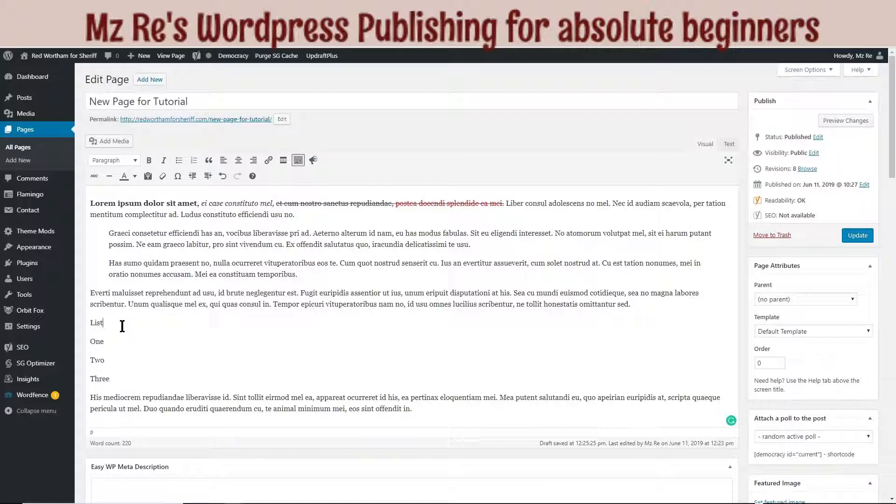
pyautogui.write(':')
# - Format the lines "One", "Two" and "Three" as a bulleted list and convert it to a numbered list
pyautogui.click(113, 380)
pyautogui.moveTo(113, 381); pyautogui.dragTo(87, 343)
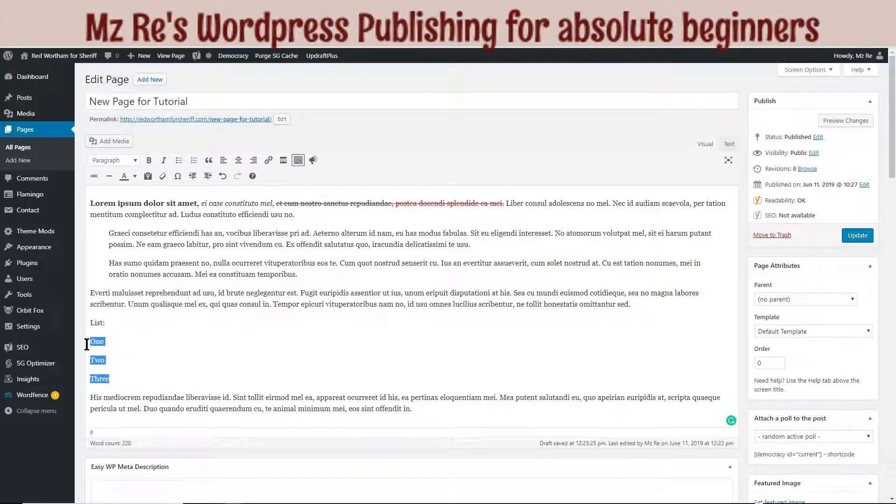
pyautogui.click(179, 162)
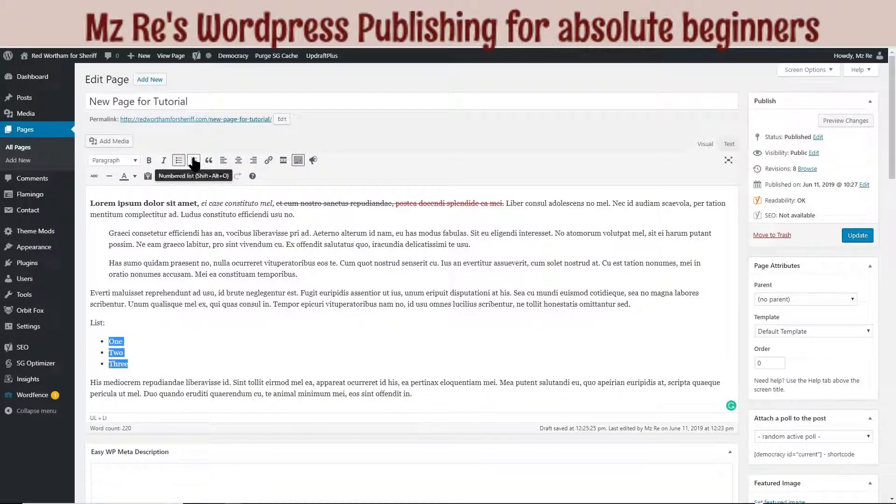
pyautogui.click(194, 162)
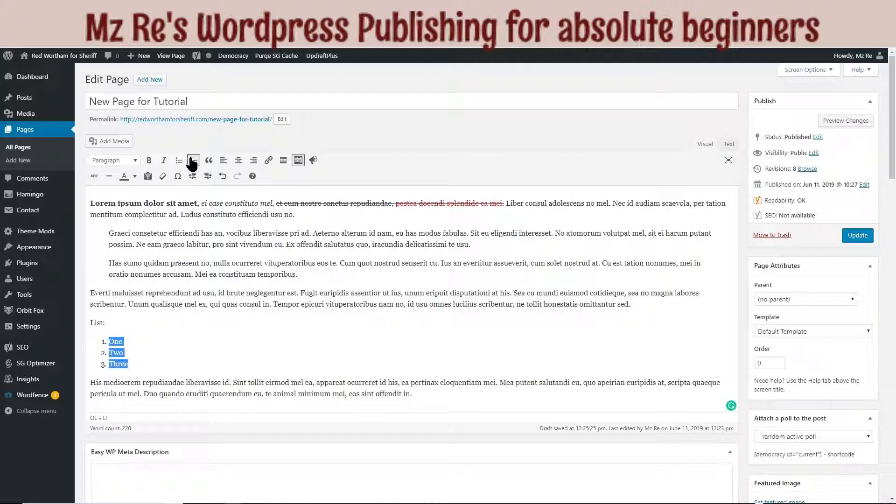
pyautogui.click(232, 345)
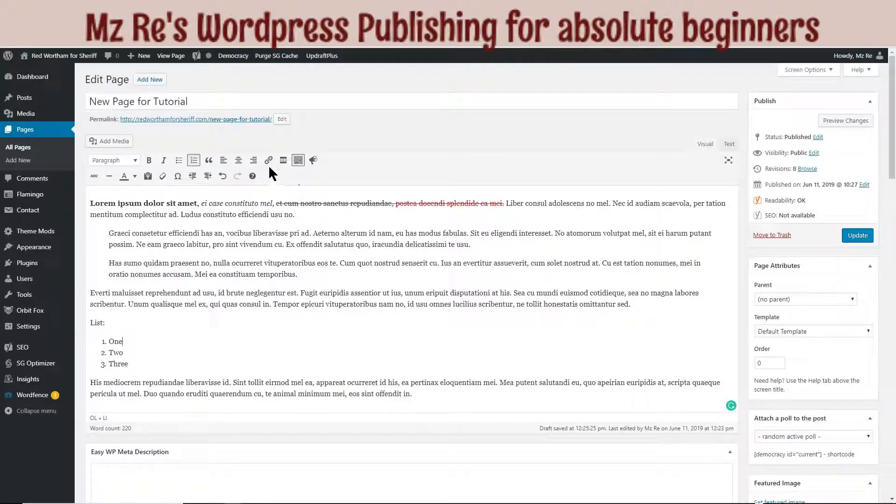
# - Center-align the last paragraph, starting "His mediocrem repudiandae"
pyautogui.moveTo(423, 396); pyautogui.dragTo(82, 384)
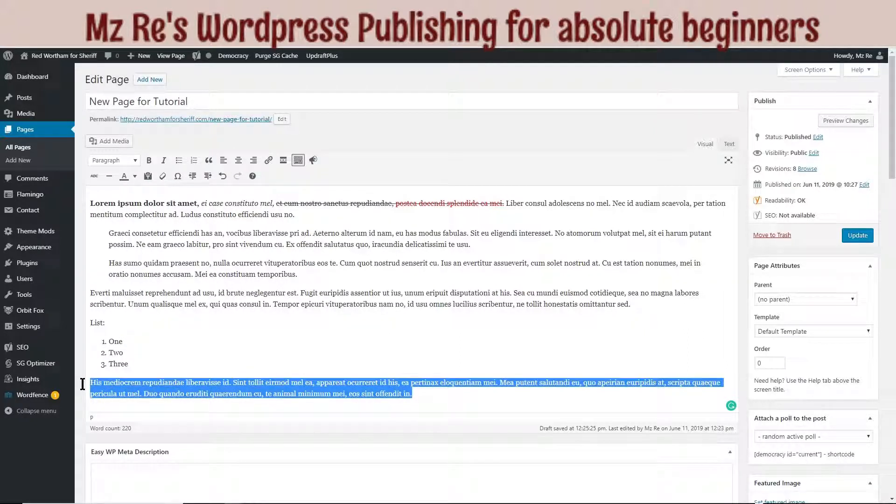
pyautogui.click(239, 161)
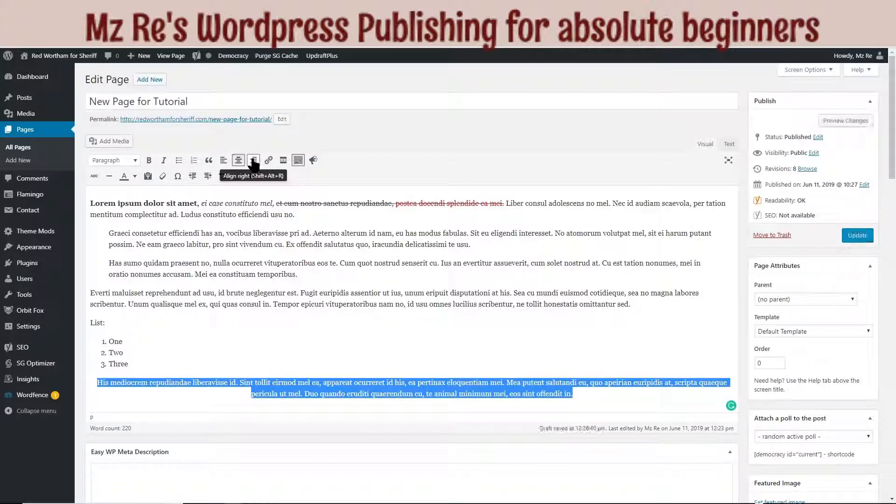
# - Right-align the last paragraph, starting "His mediocrem repudiandae", and set it back to left alignment
pyautogui.click(253, 161)
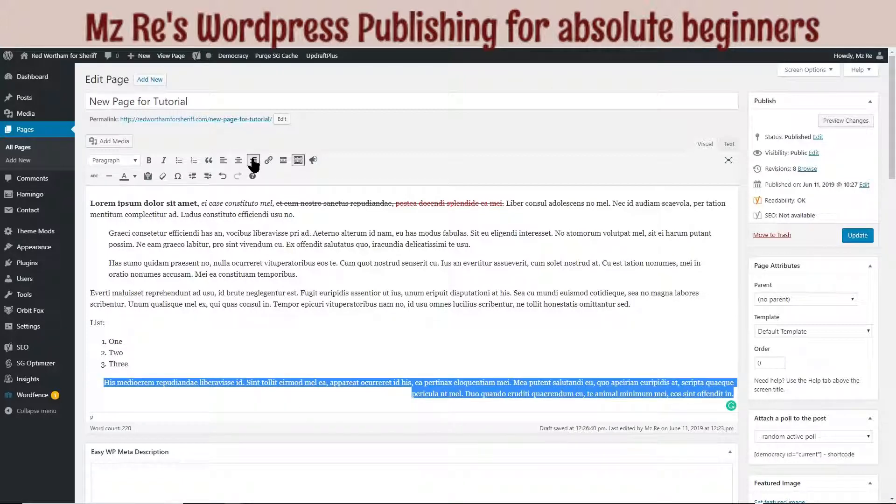
pyautogui.click(223, 162)
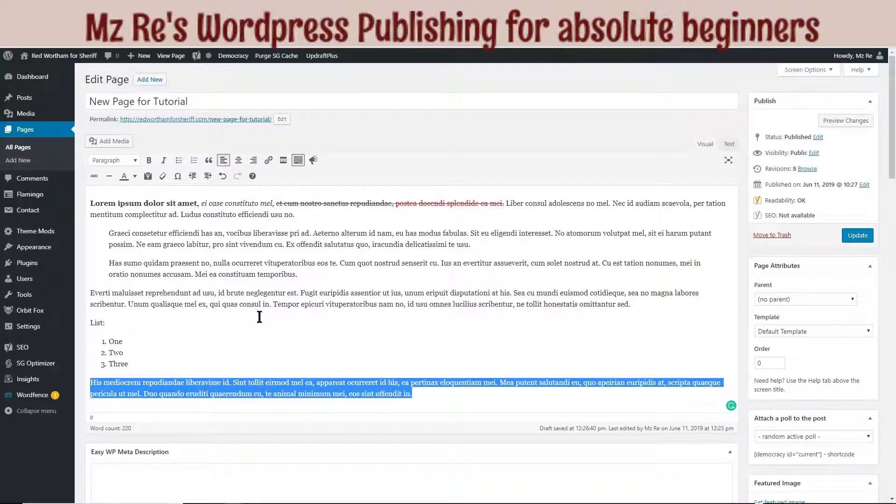
pyautogui.click(255, 297)
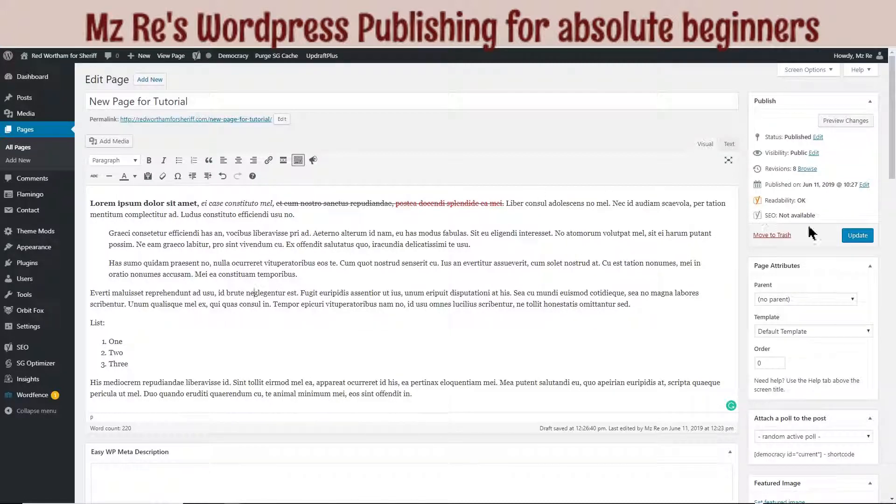
# - Update the page "New Page for Tutorial" with the formatting changes and open its published version
pyautogui.click(857, 237)
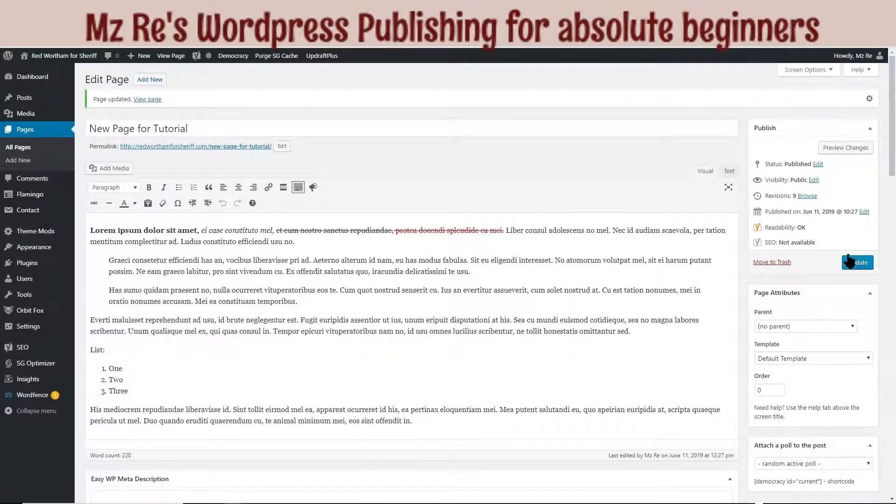
pyautogui.click(171, 57)
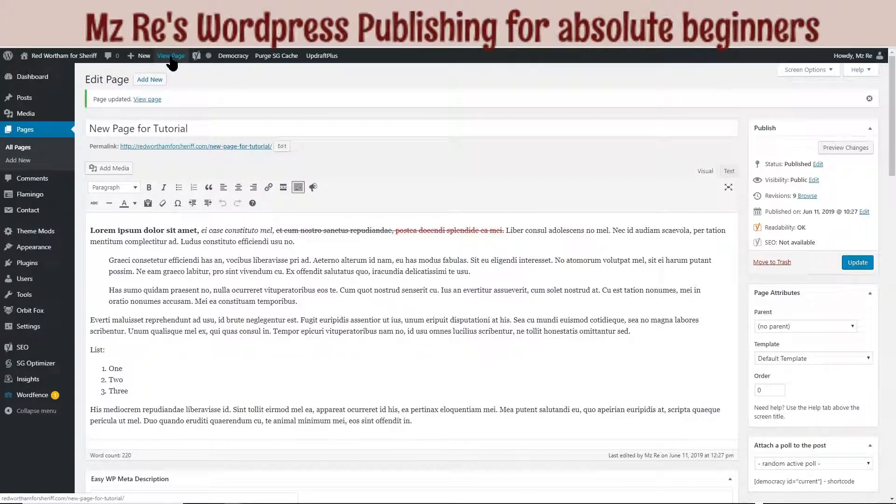
# - Examine the published page's formatting, comparing the blockquote with the indented paragraph and checking the text styles, numbered list and last paragraph
pyautogui.scroll(-3, 430, 230)
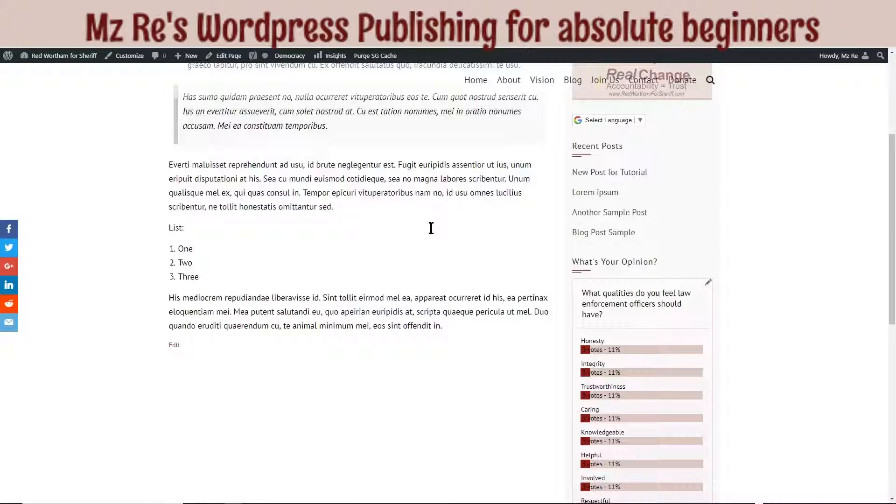
pyautogui.scroll(4, 431, 228)
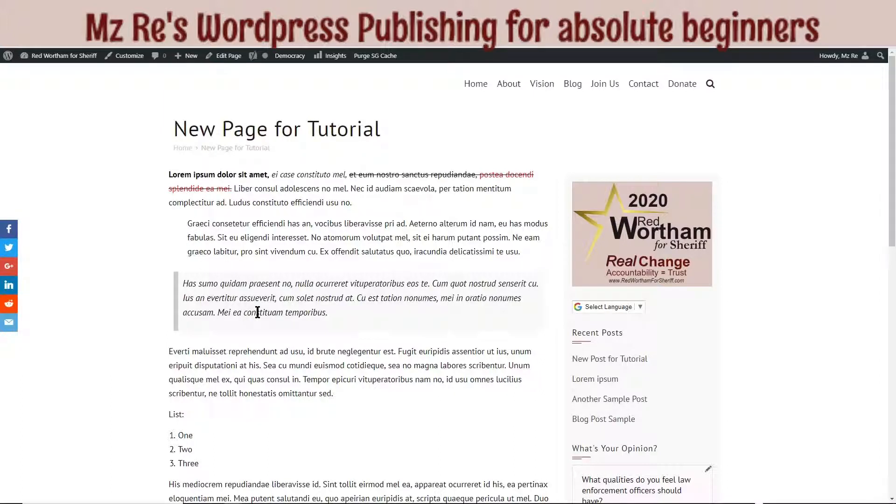
pyautogui.moveTo(330, 314); pyautogui.dragTo(188, 286)
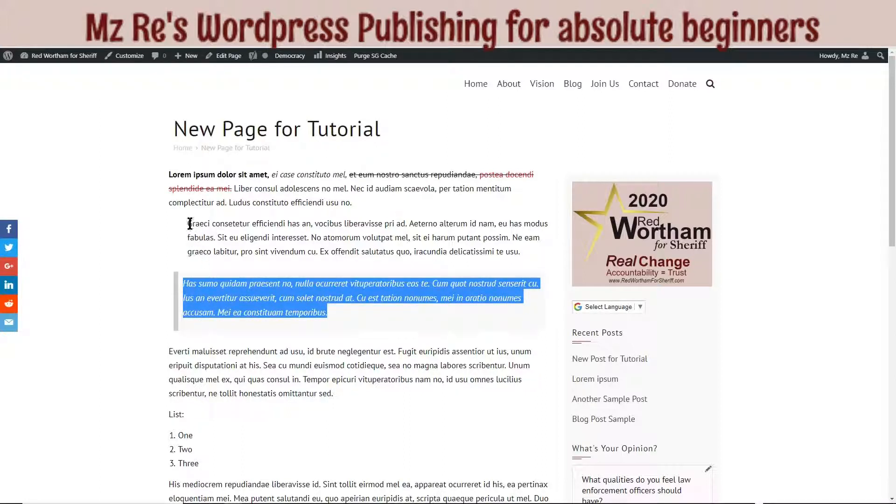
pyautogui.moveTo(187, 223); pyautogui.dragTo(526, 250)
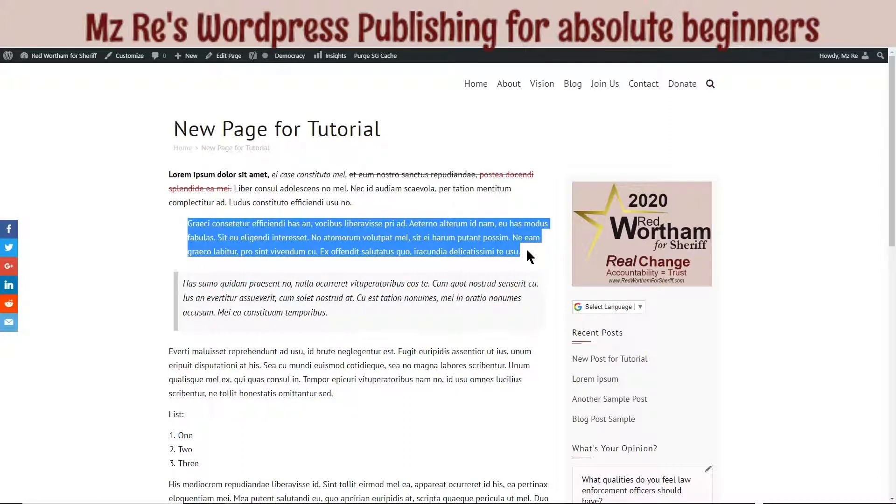
pyautogui.scroll(-4, 350, 329)
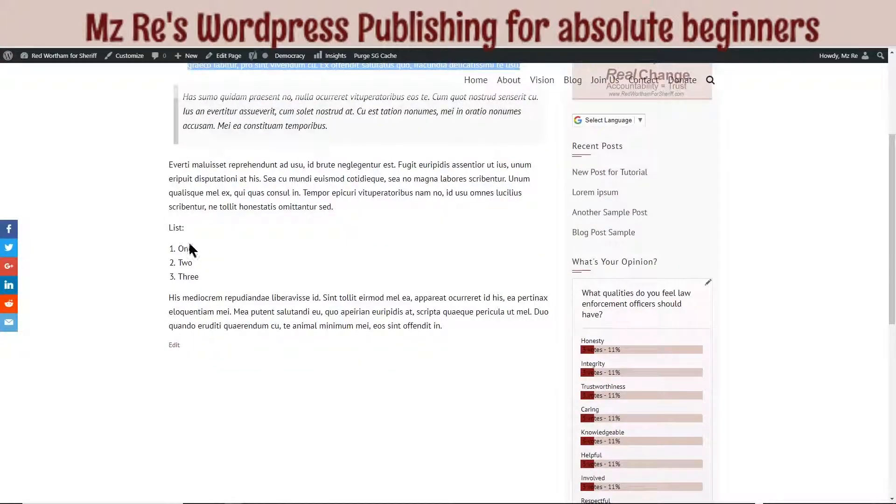
pyautogui.scroll(4, 314, 257)
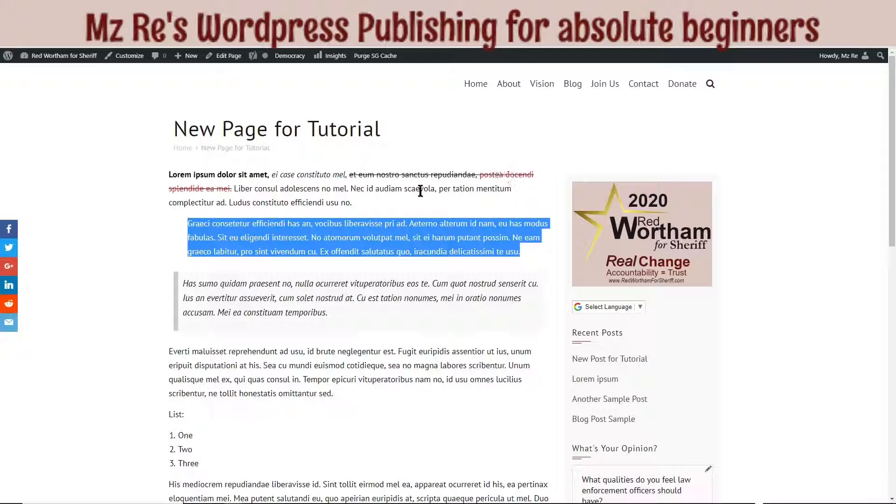
pyautogui.scroll(-4, 359, 346)
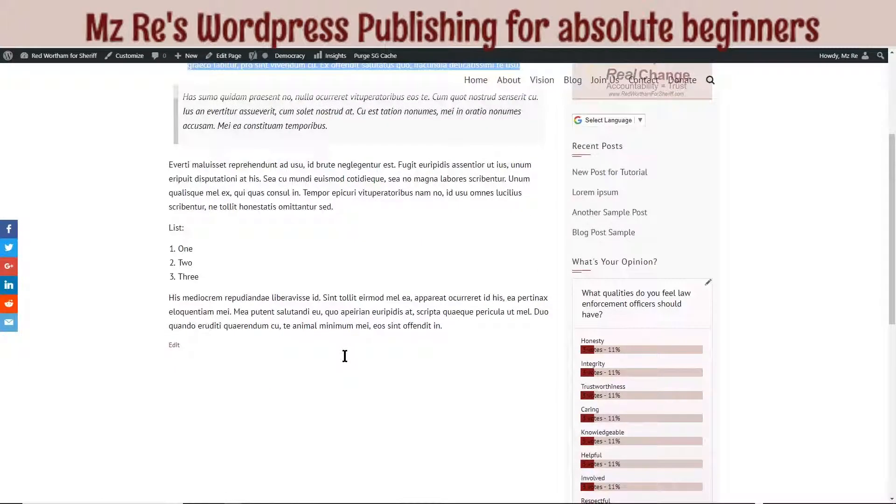
pyautogui.scroll(4, 345, 356)
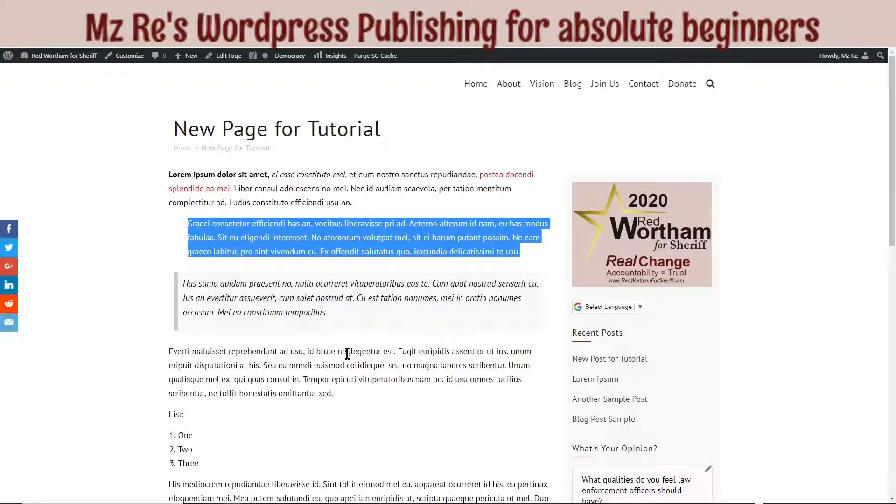